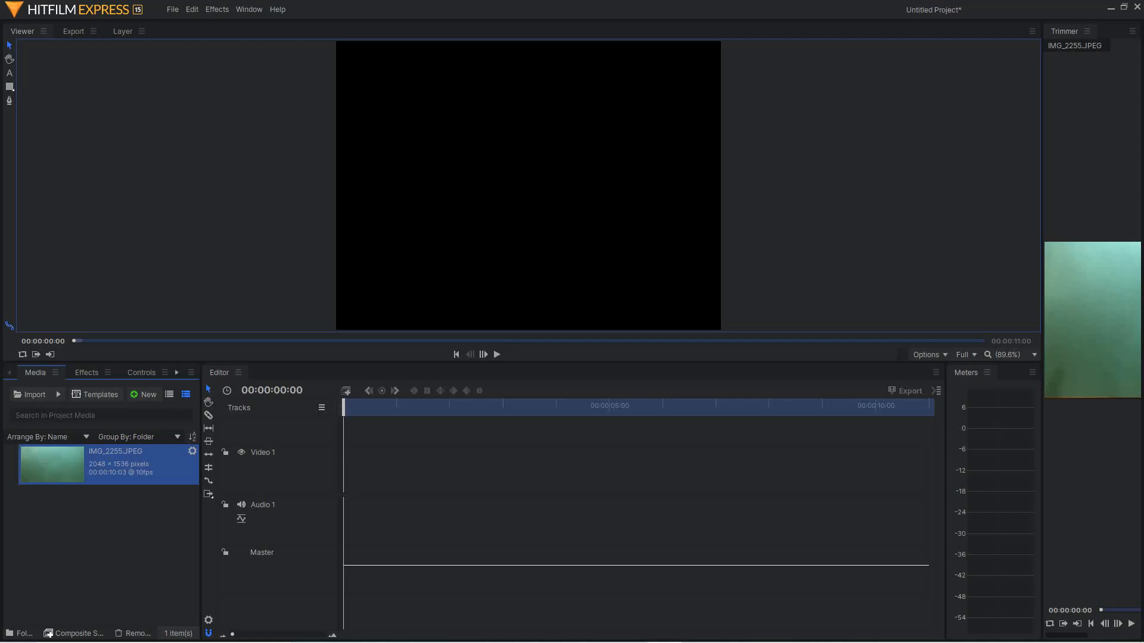
# - Place the IMG_2255.JPEG clip at the start of Video 1, match the sequence settings to it, and scrub through it
pyautogui.moveTo(53, 464); pyautogui.dragTo(345, 469)
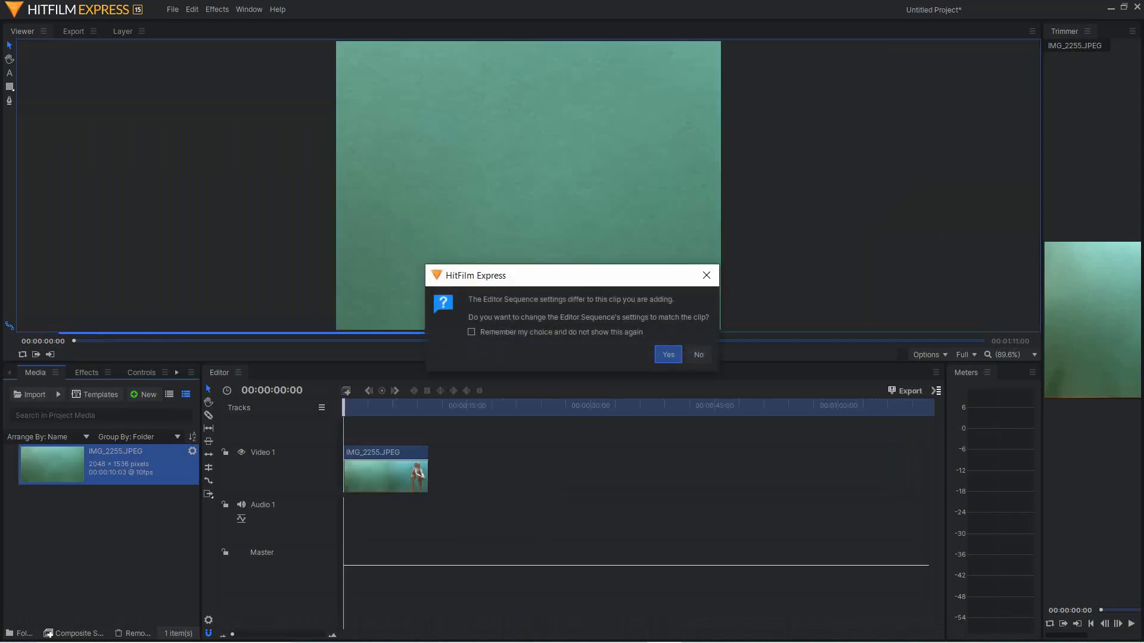
pyautogui.click(668, 354)
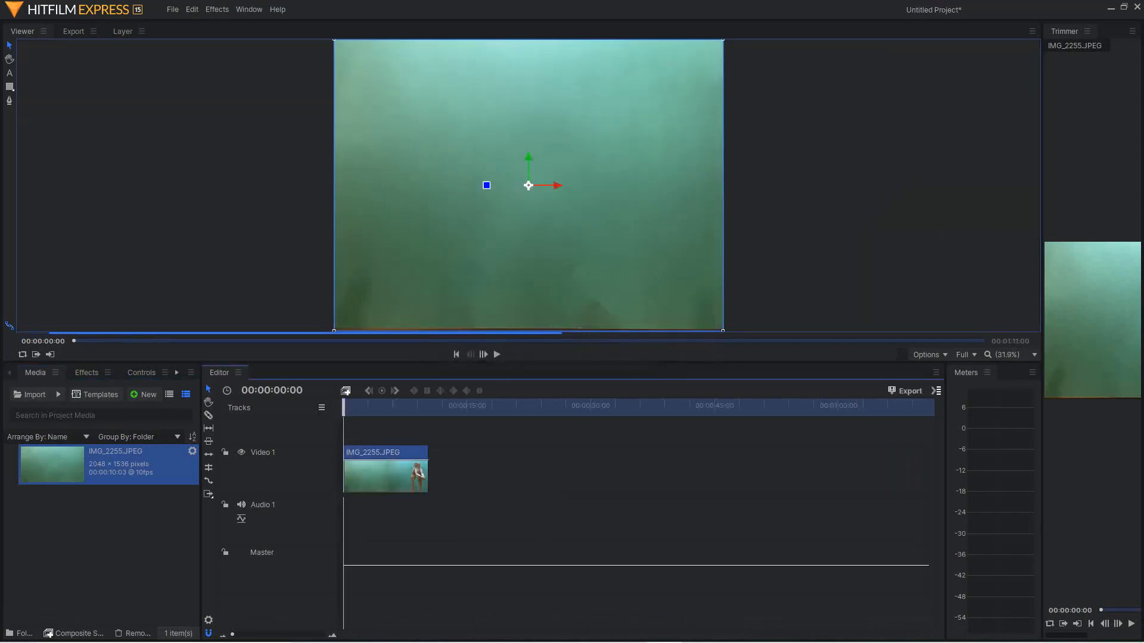
pyautogui.moveTo(344, 407); pyautogui.dragTo(428, 407)
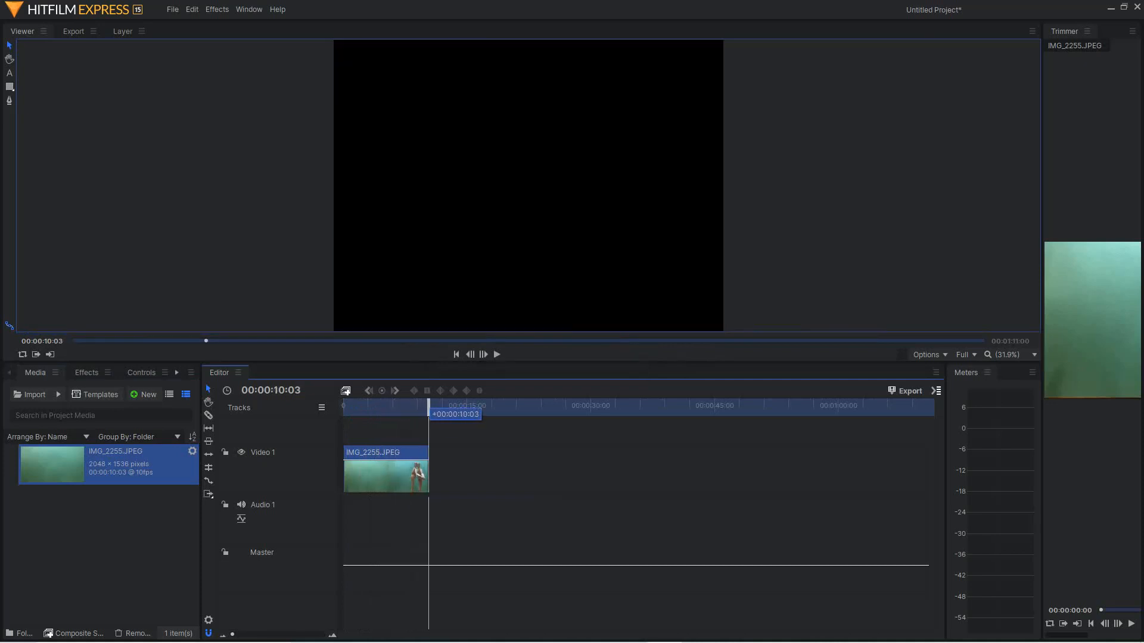
pyautogui.moveTo(429, 407); pyautogui.dragTo(343, 408)
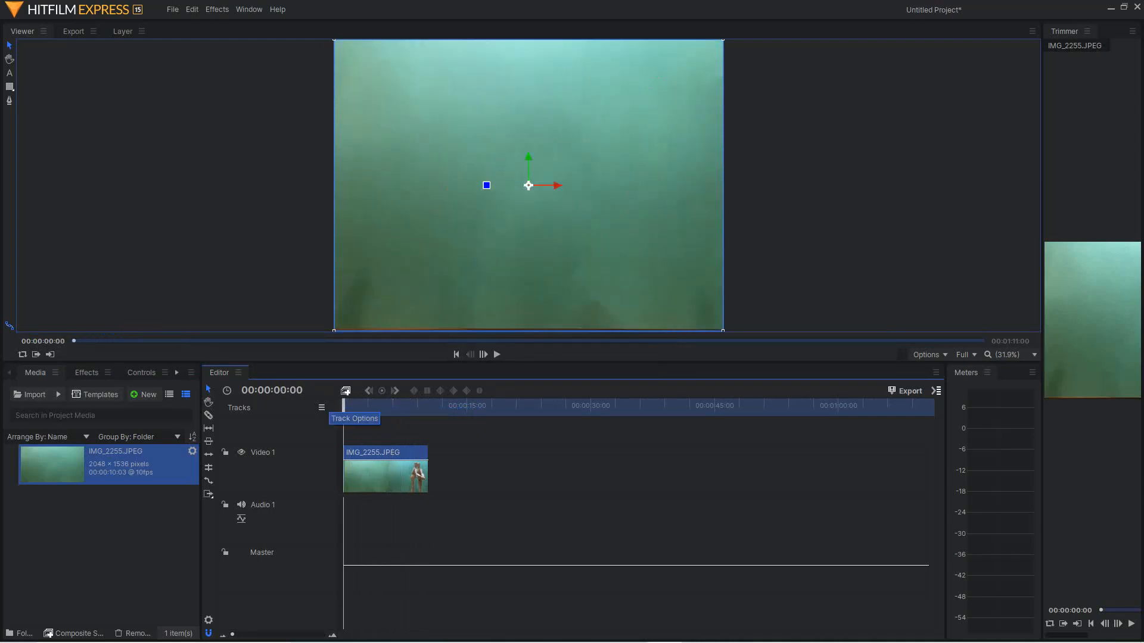
pyautogui.moveTo(344, 407)
pyautogui.mouseDown()
pyautogui.moveTo(468, 408)
pyautogui.moveTo(343, 407)
pyautogui.mouseUp()
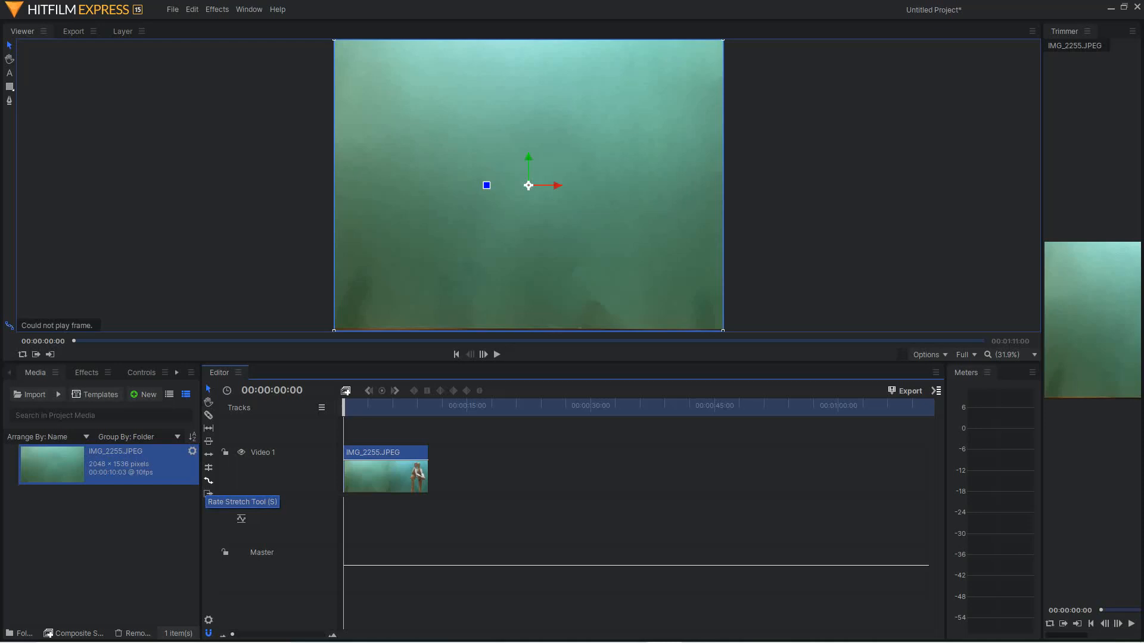
# - Stretch the clip to about 15 seconds with the Rate Stretch tool and play it from the start
pyautogui.click(208, 481)
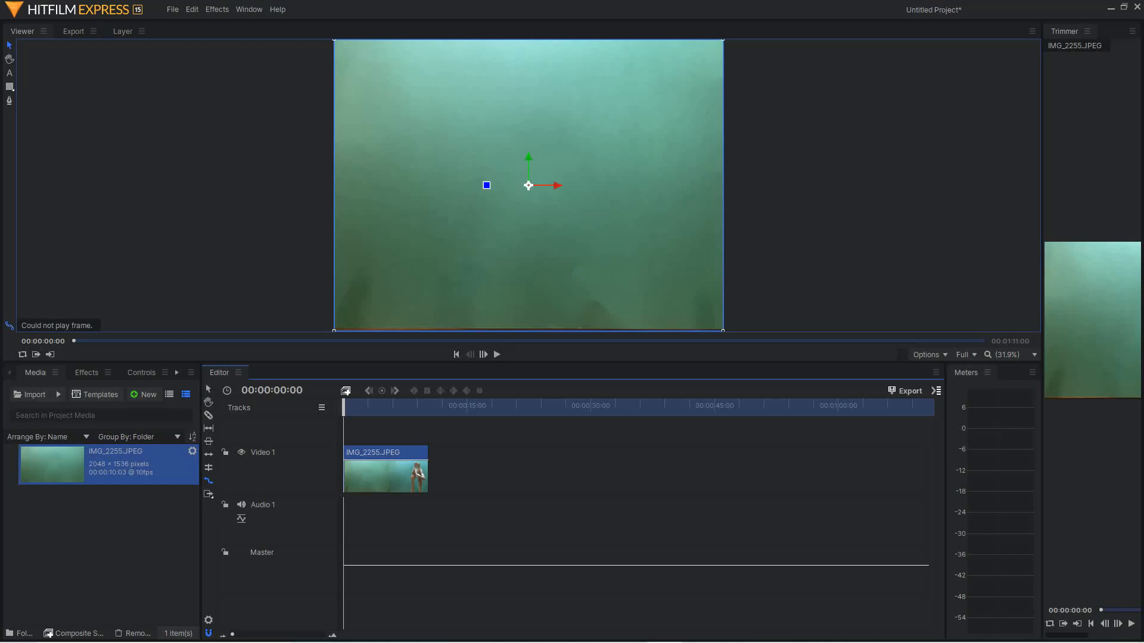
pyautogui.moveTo(427, 473); pyautogui.dragTo(467, 474)
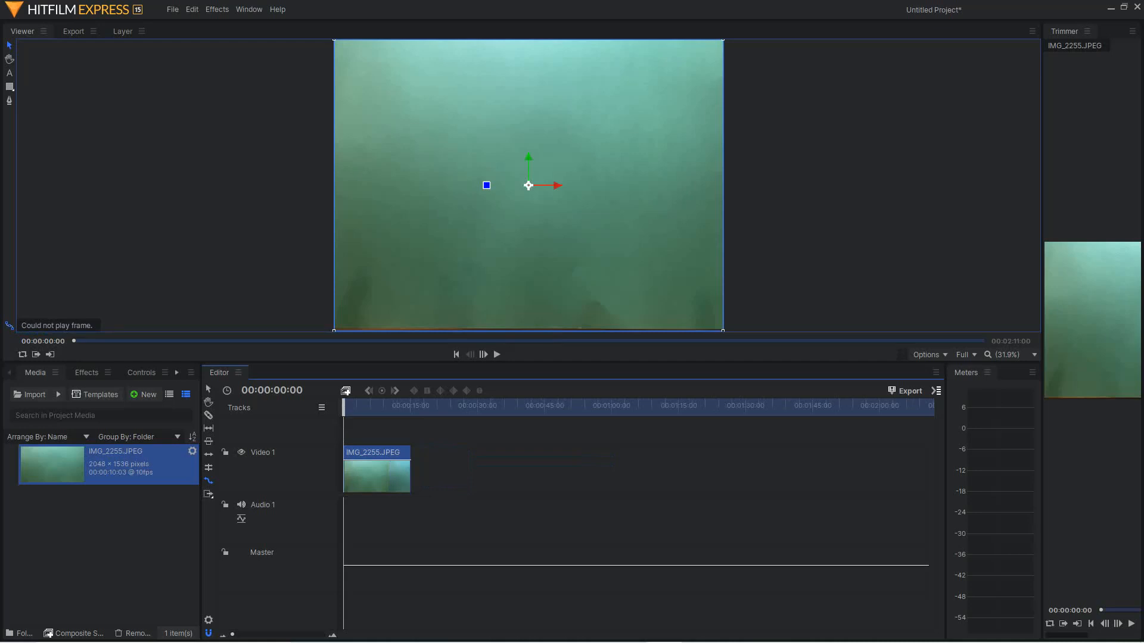
pyautogui.click(408, 408)
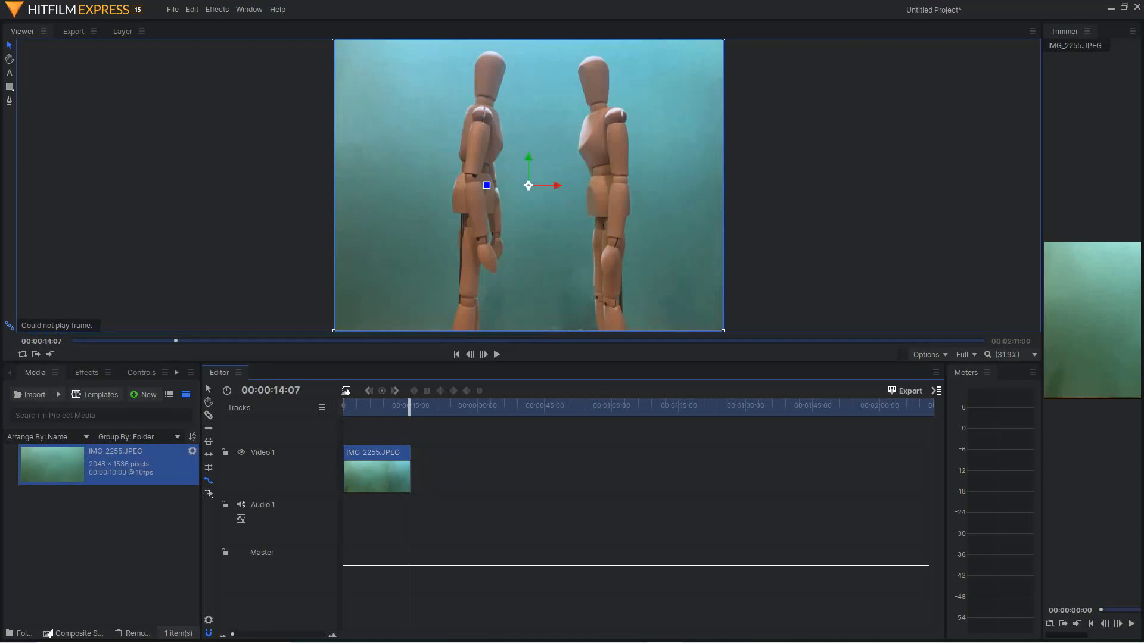
pyautogui.click(457, 354)
pyautogui.press('space')
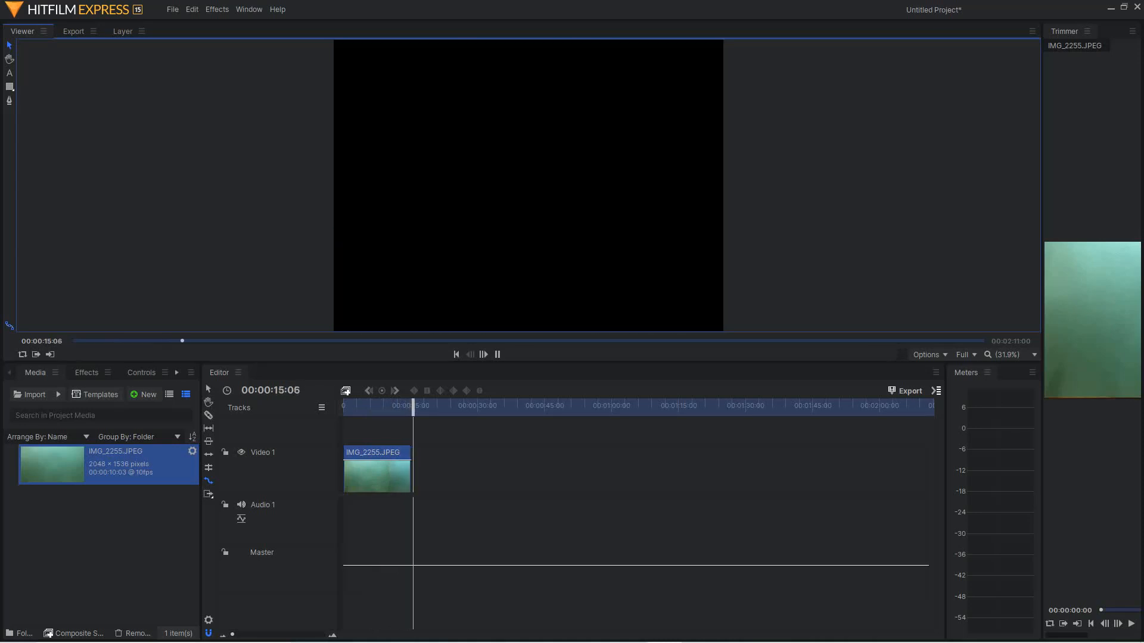
pyautogui.press('space')
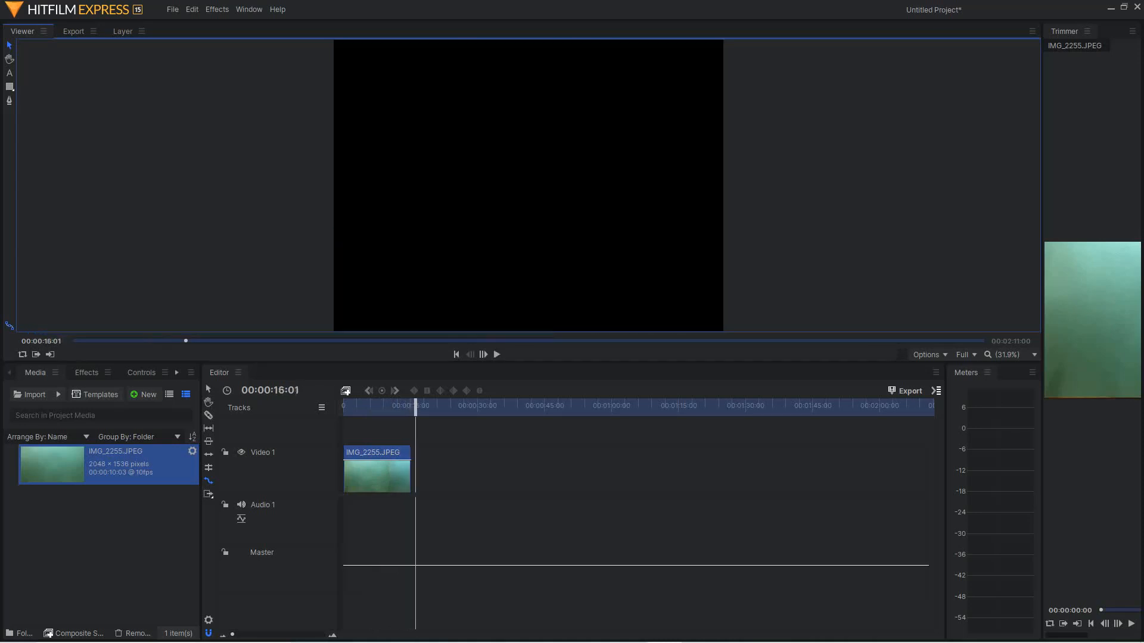
# - Undo the rate stretch and play the clip at its original speed from the start, pausing near its end
pyautogui.hotkey('ctrl', 'z')
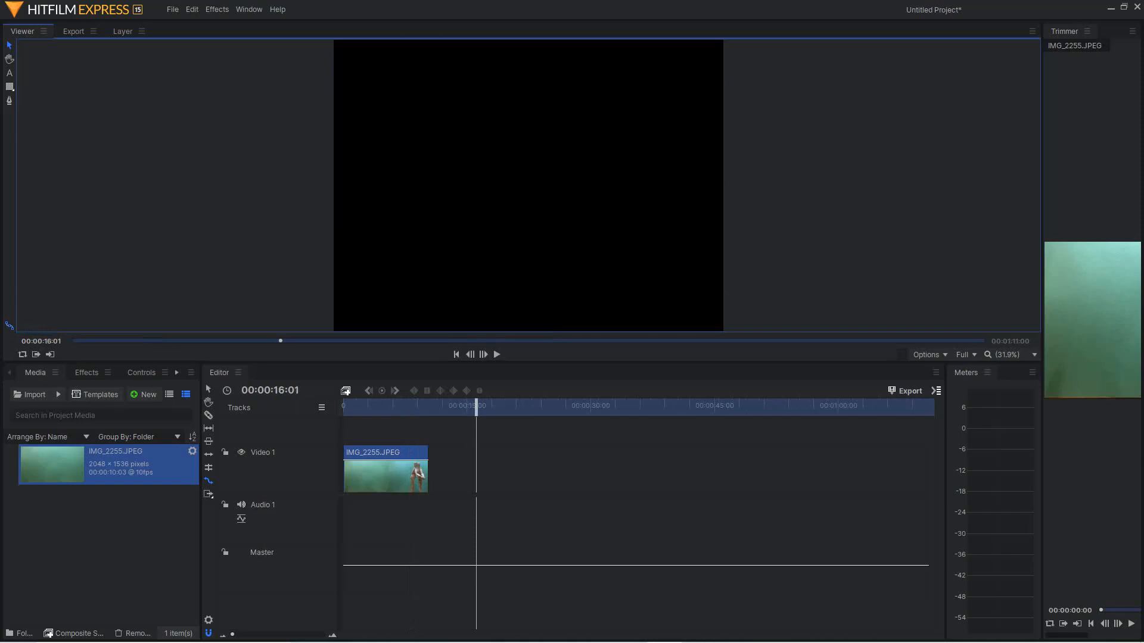
pyautogui.press('Home')
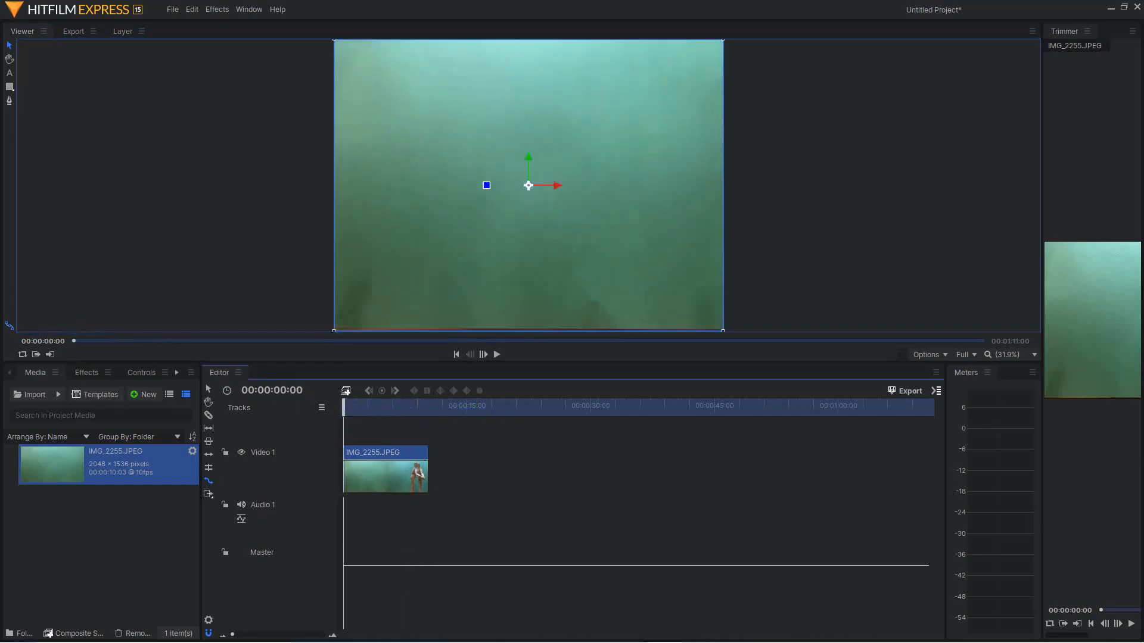
pyautogui.press('space')
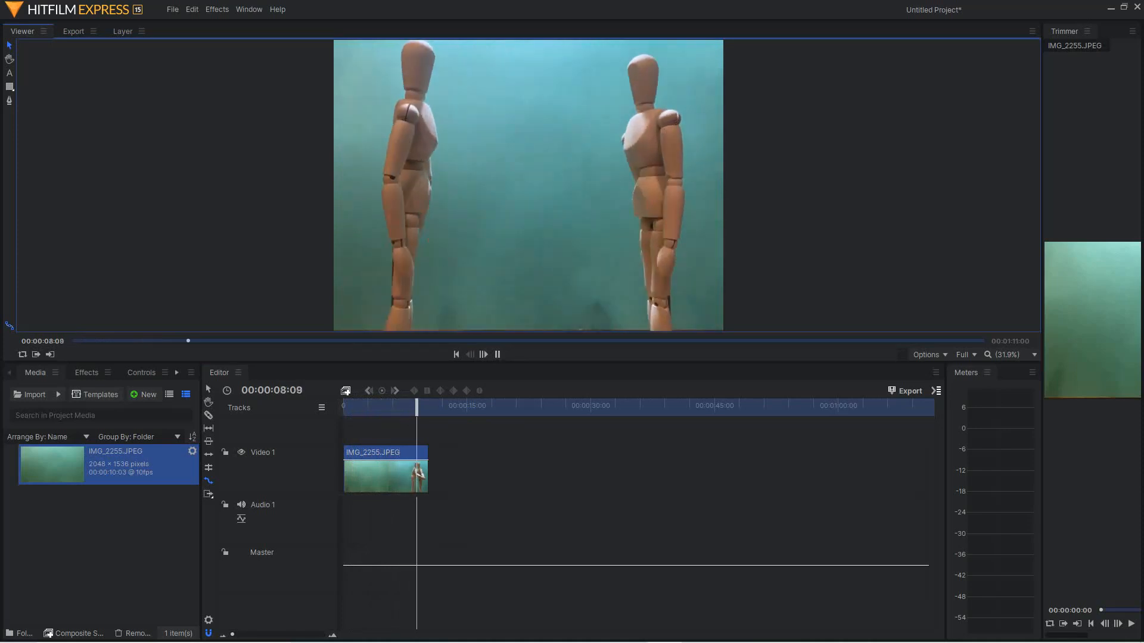
pyautogui.press('space')
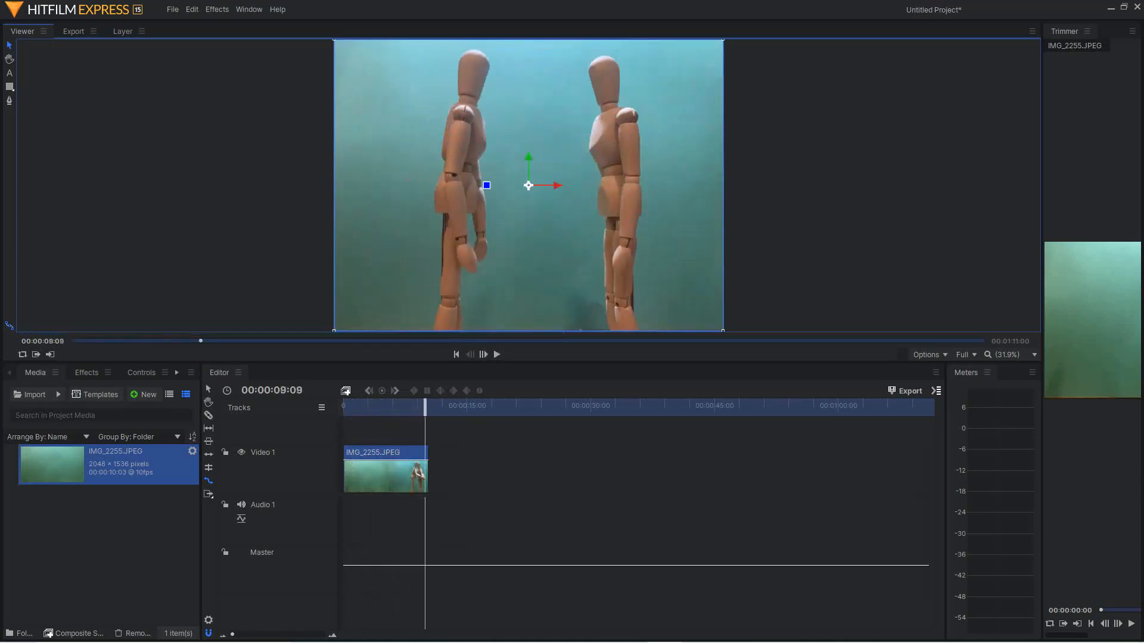
pyautogui.click(425, 408)
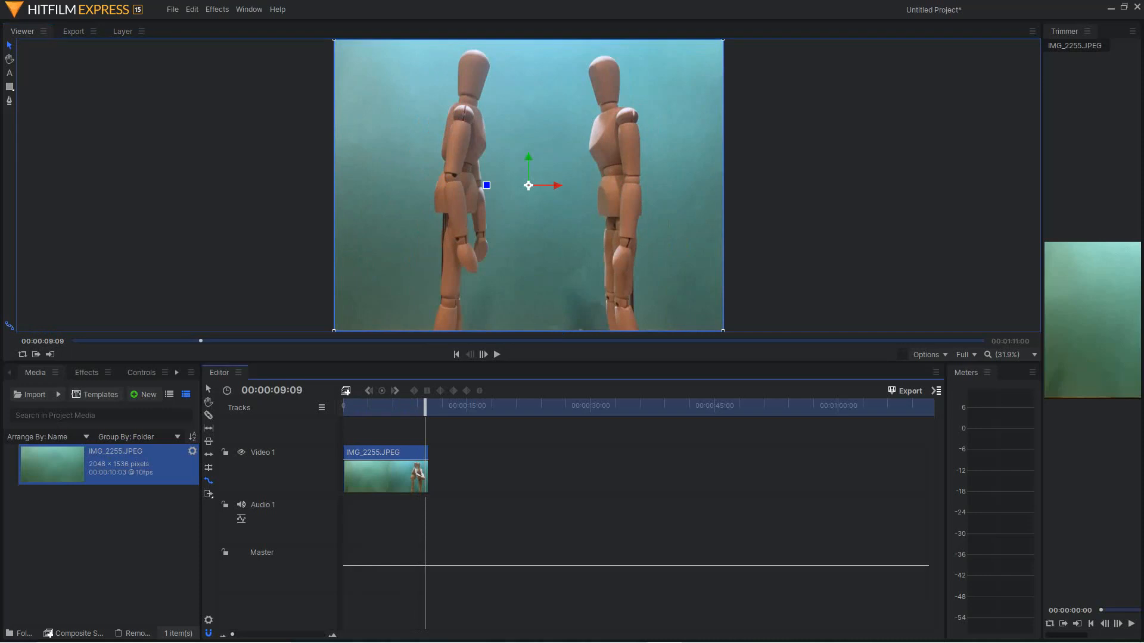
# - Rate-stretch the clip's end to about 25 seconds and play the slowed clip from the start
pyautogui.moveTo(428, 471); pyautogui.dragTo(549, 471)
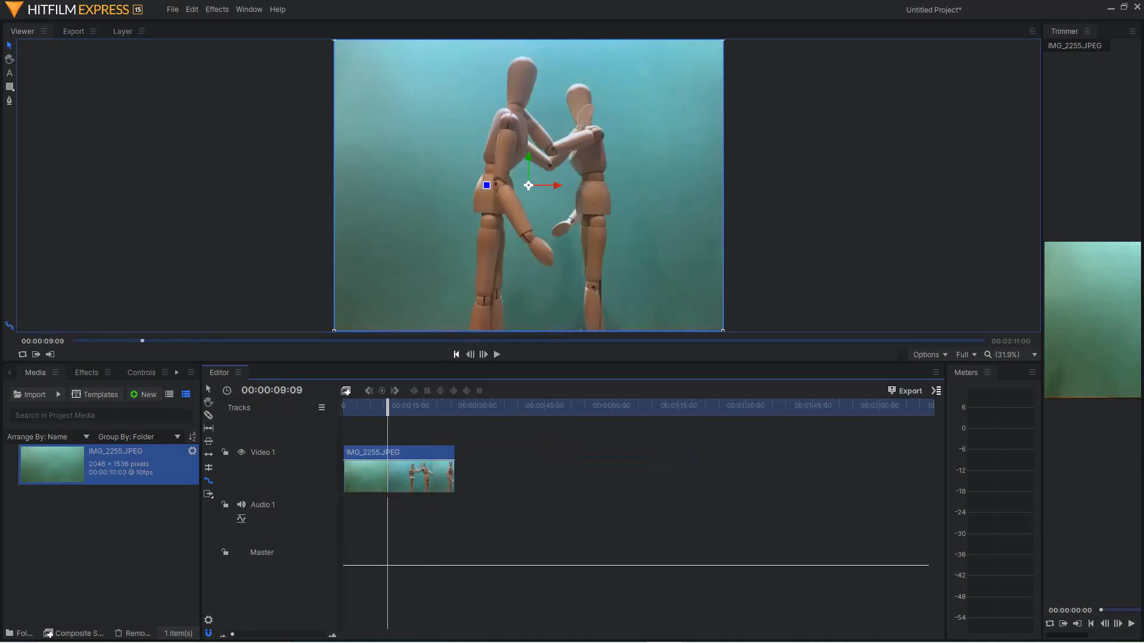
pyautogui.press('Home')
pyautogui.click(496, 354)
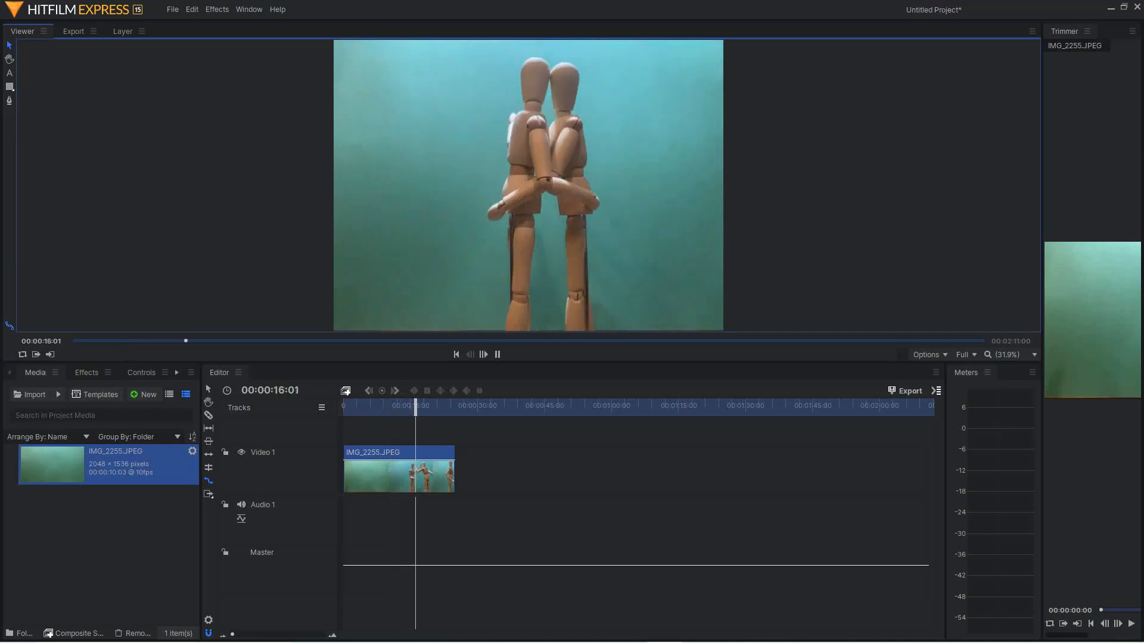
pyautogui.click(528, 186)
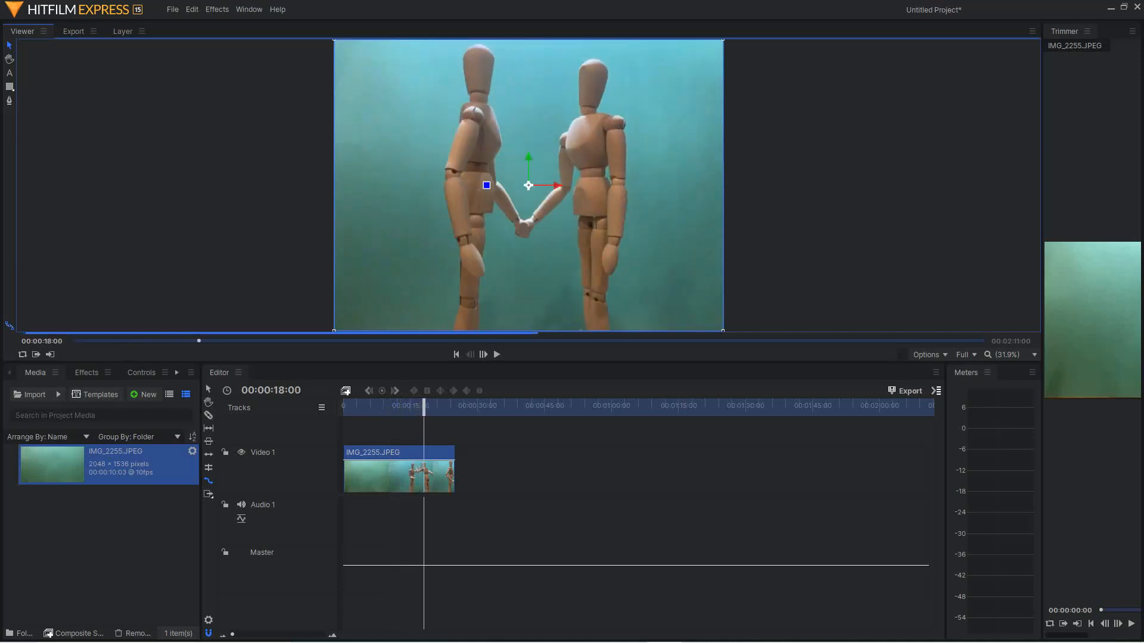
# - Undo the 25-second rate stretch and set the clip's speed to 85% through its Speed/Duration settings
pyautogui.hotkey('ctrl', 'z')
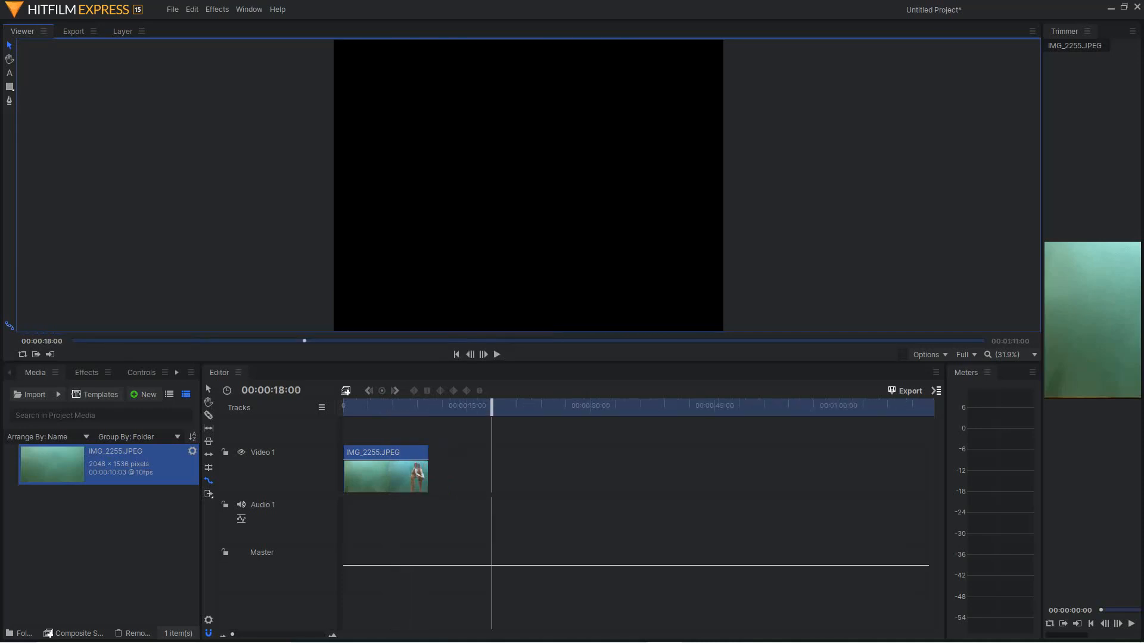
pyautogui.press('Home')
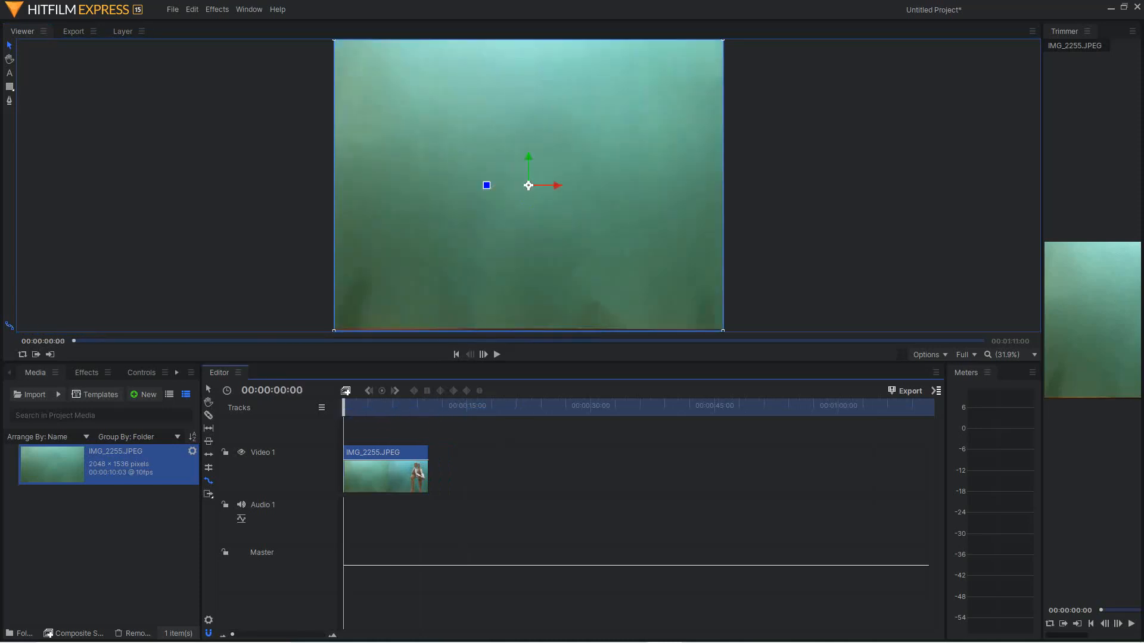
pyautogui.rightClick(528, 185)
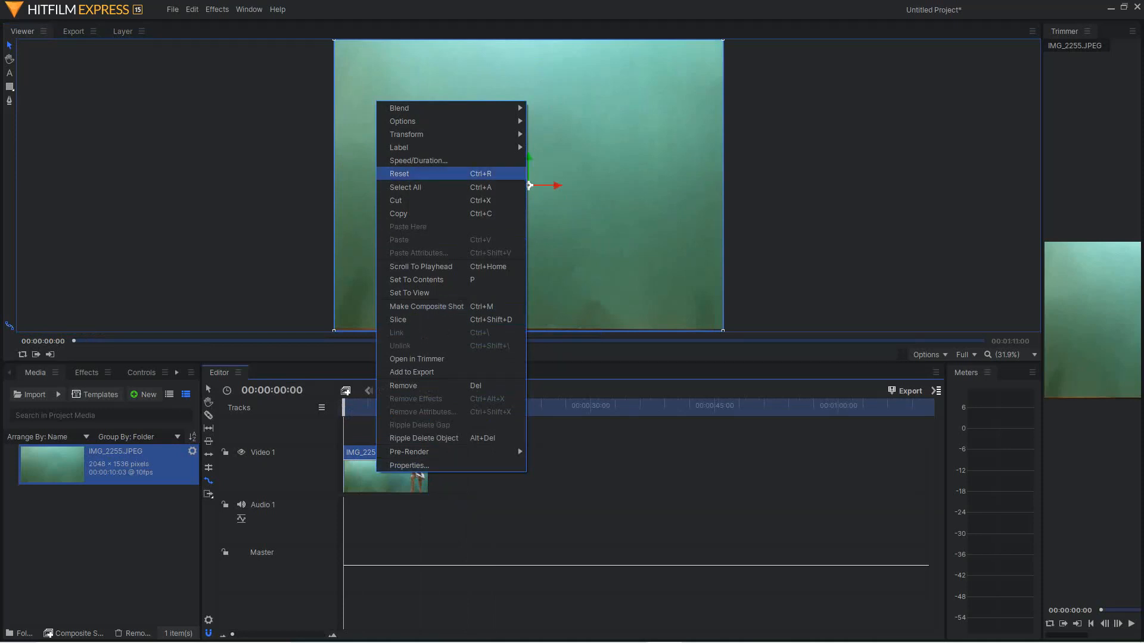
pyautogui.click(418, 160)
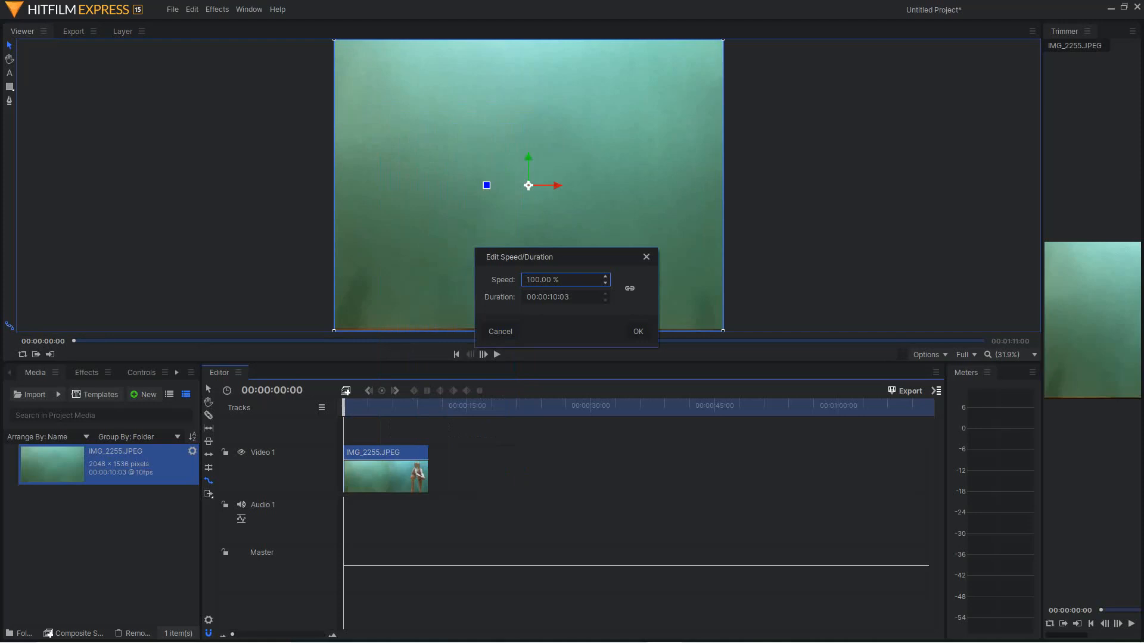
pyautogui.moveTo(526, 280); pyautogui.dragTo(535, 280)
pyautogui.press('BackSpace')
pyautogui.write('85')
pyautogui.press('Return')
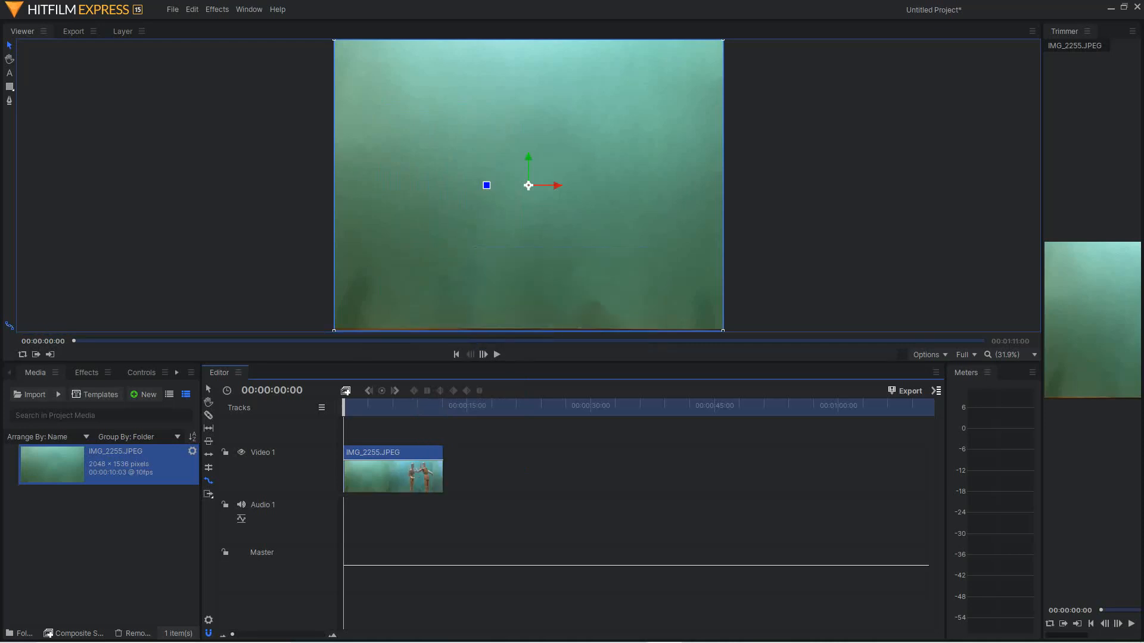
# - Play the 85% speed clip from the start and undo the speed change
pyautogui.click(456, 354)
pyautogui.click(496, 355)
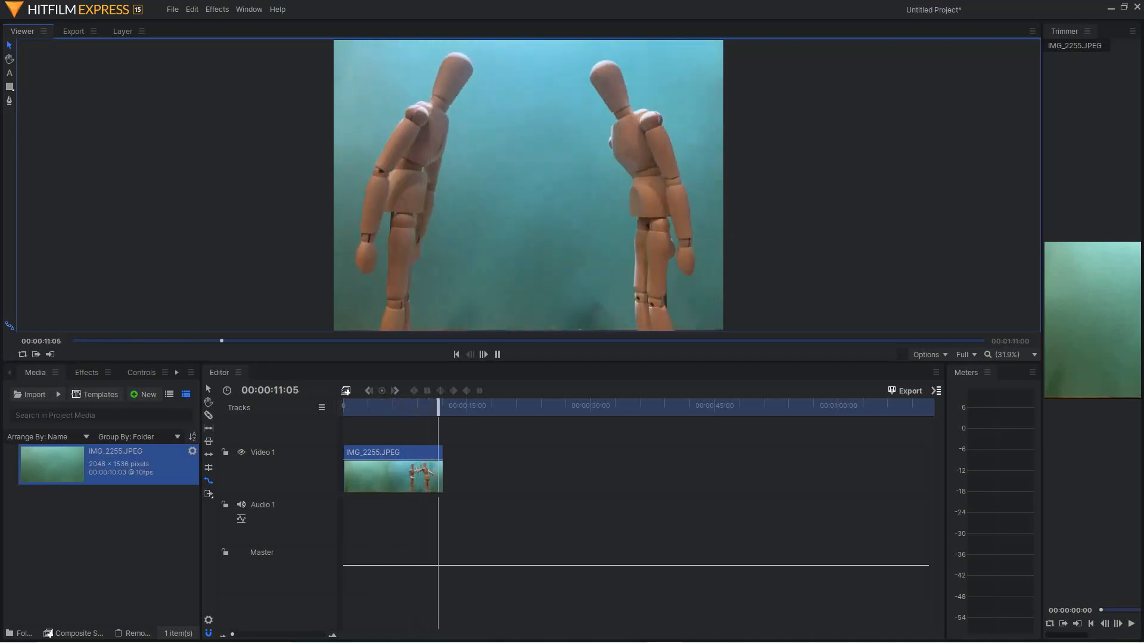
pyautogui.press('space')
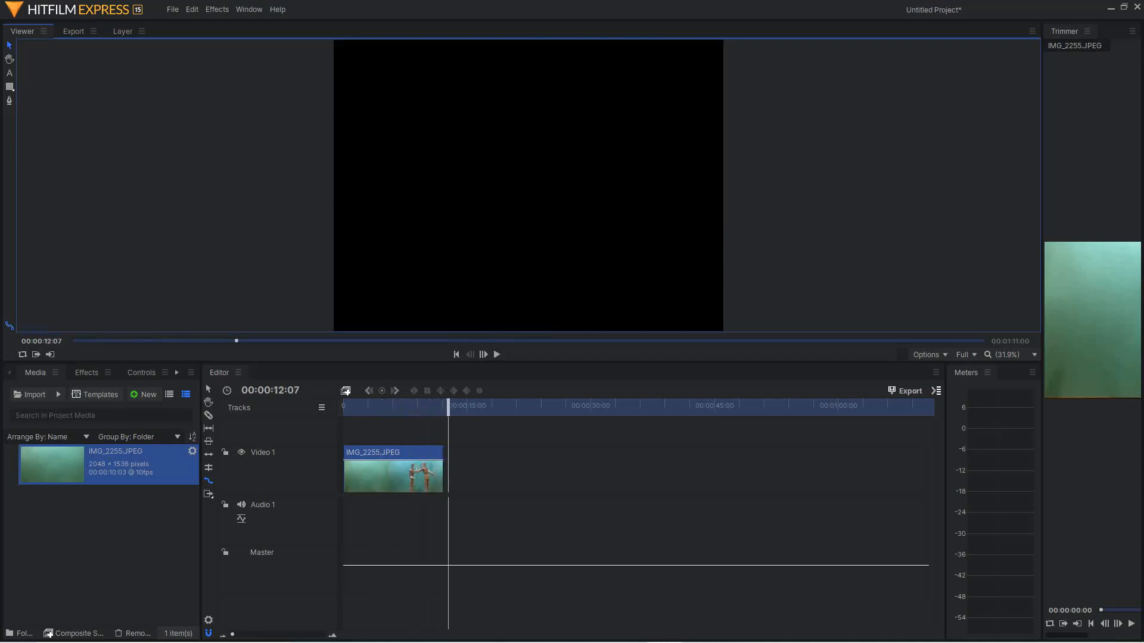
pyautogui.hotkey('ctrl', 'z')
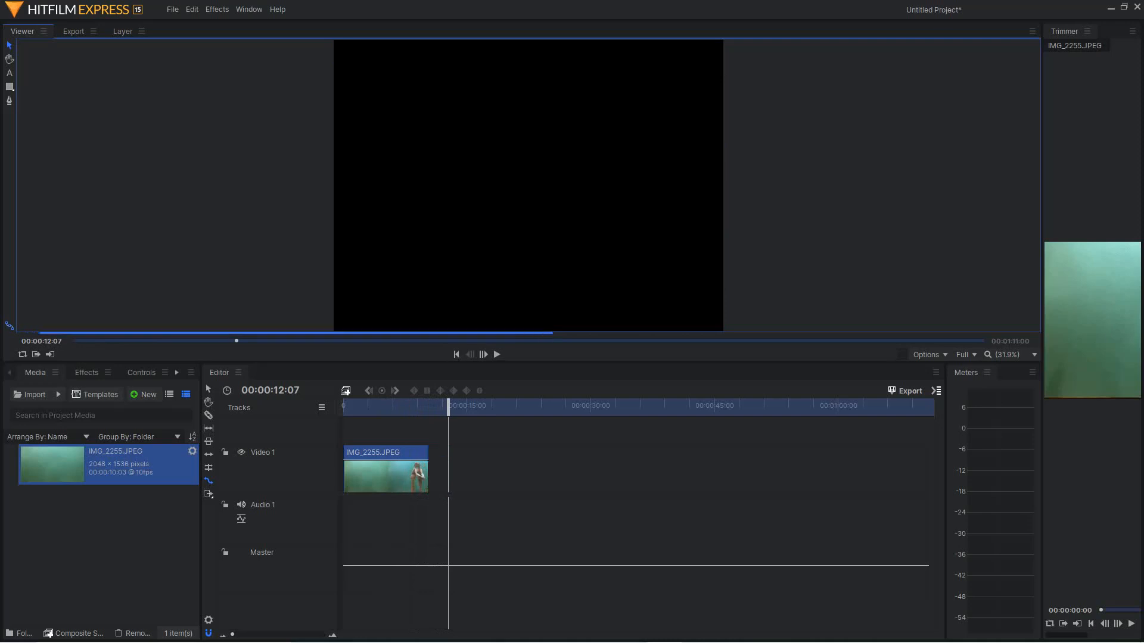
# - Rate-stretch the clip's end to the playhead at 00:00:12:07 and play it from the start
pyautogui.click(448, 408)
pyautogui.moveTo(427, 470); pyautogui.dragTo(448, 471)
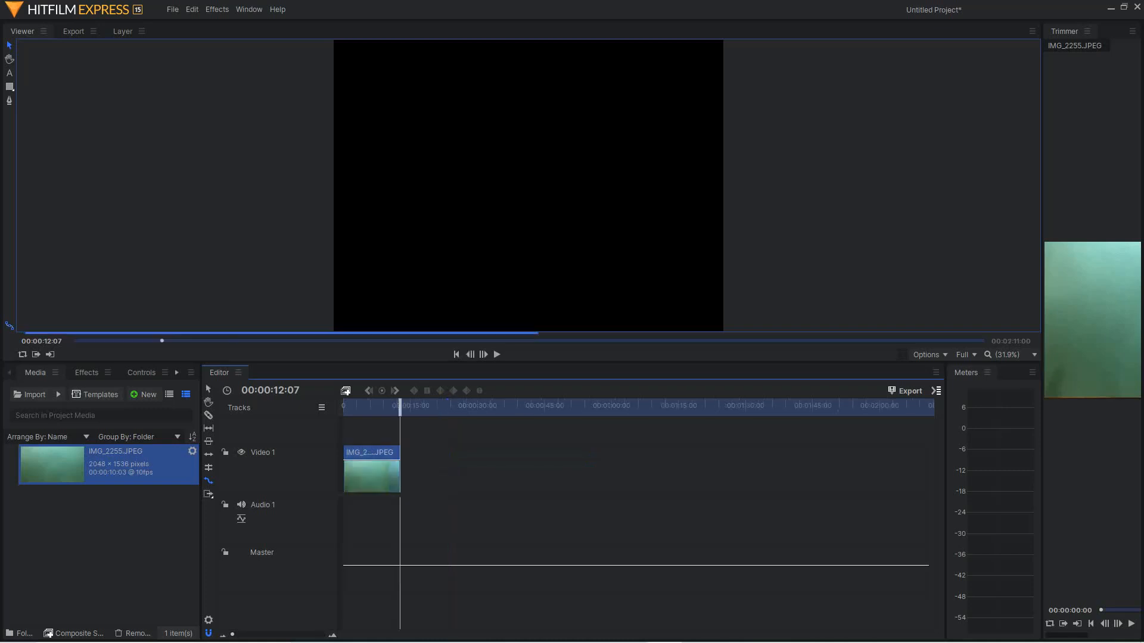
pyautogui.press('Home')
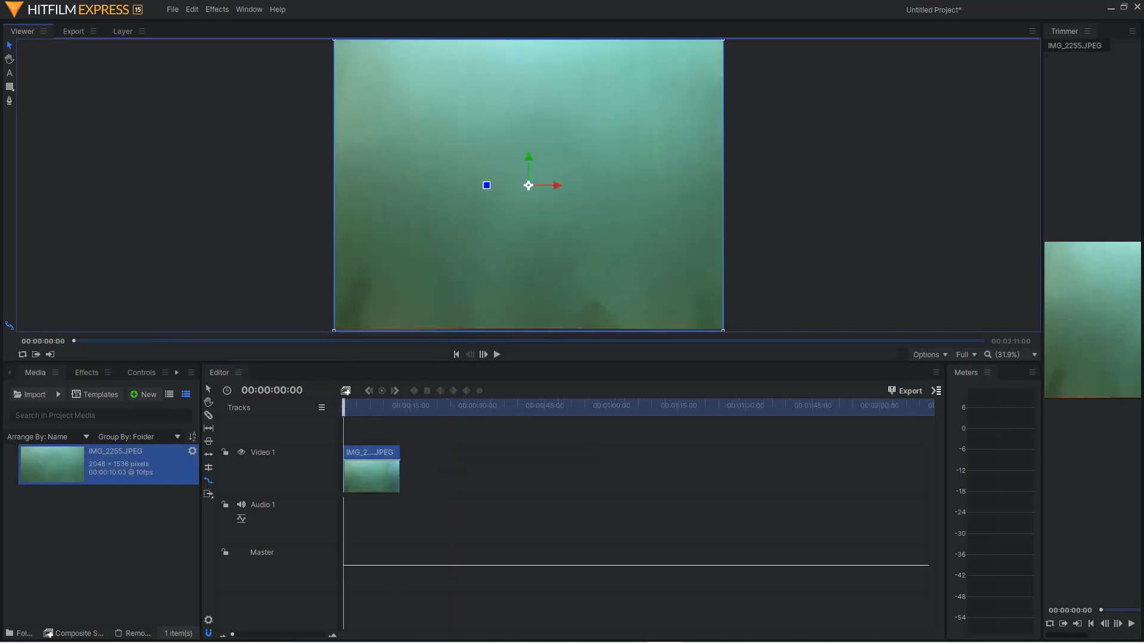
pyautogui.press('space')
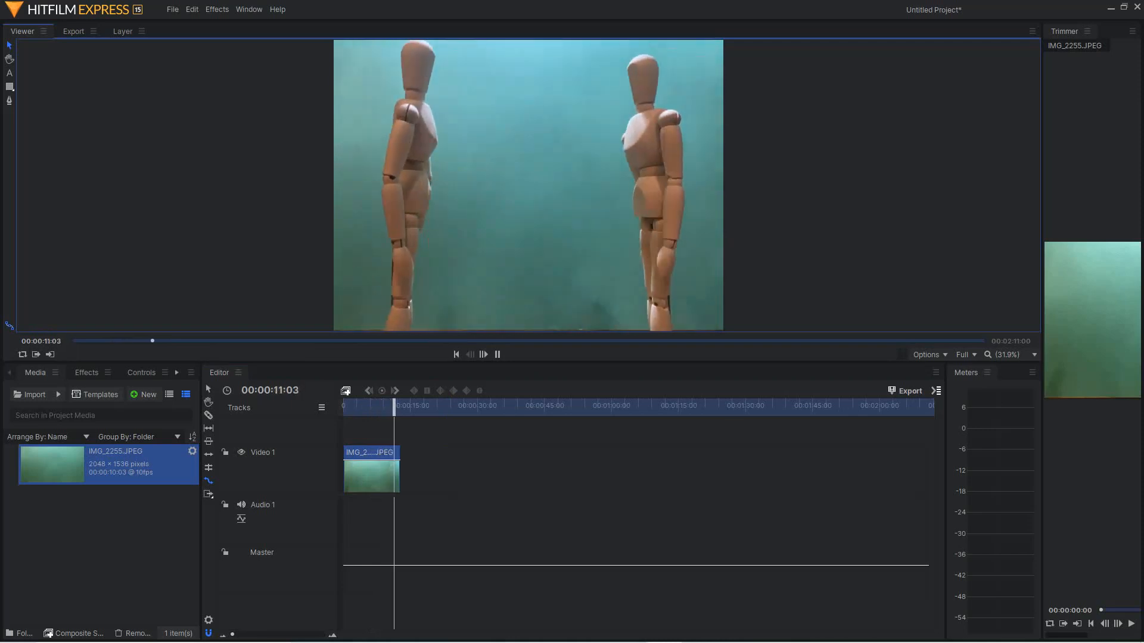
pyautogui.press('space')
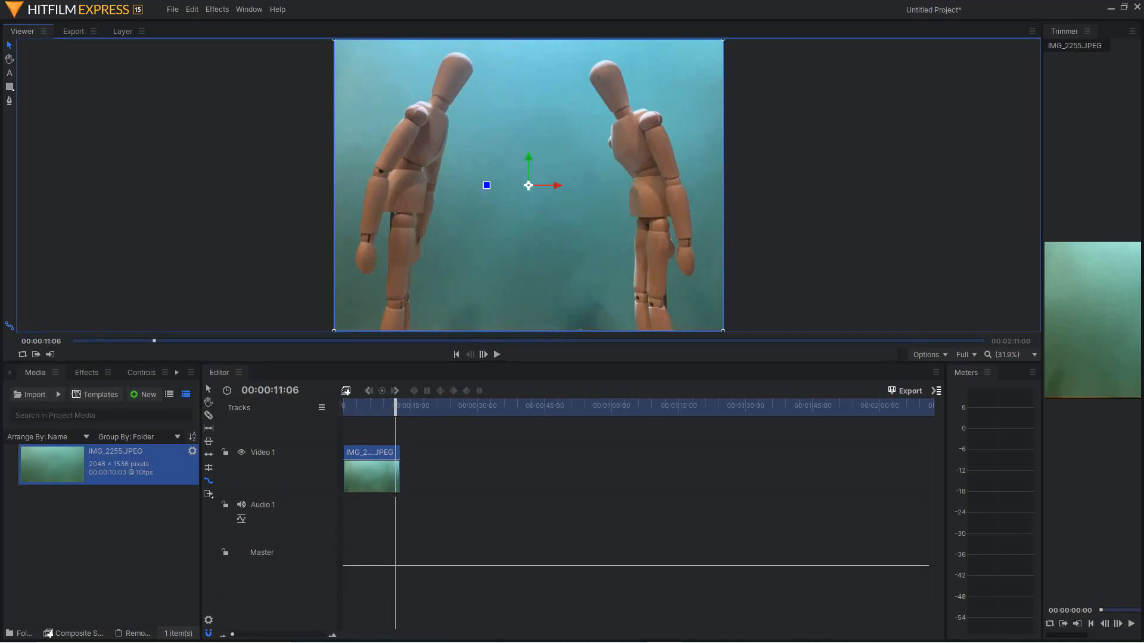
# - Undo the rate stretching to restore the clip's original length
pyautogui.rightClick(352, 101)
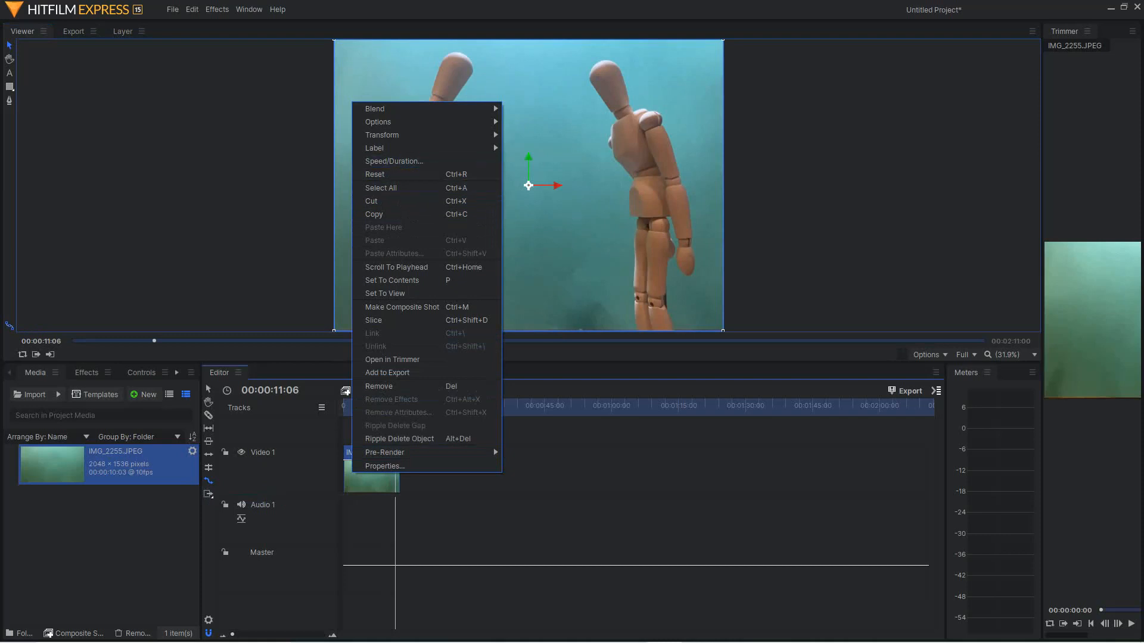
pyautogui.press('Escape')
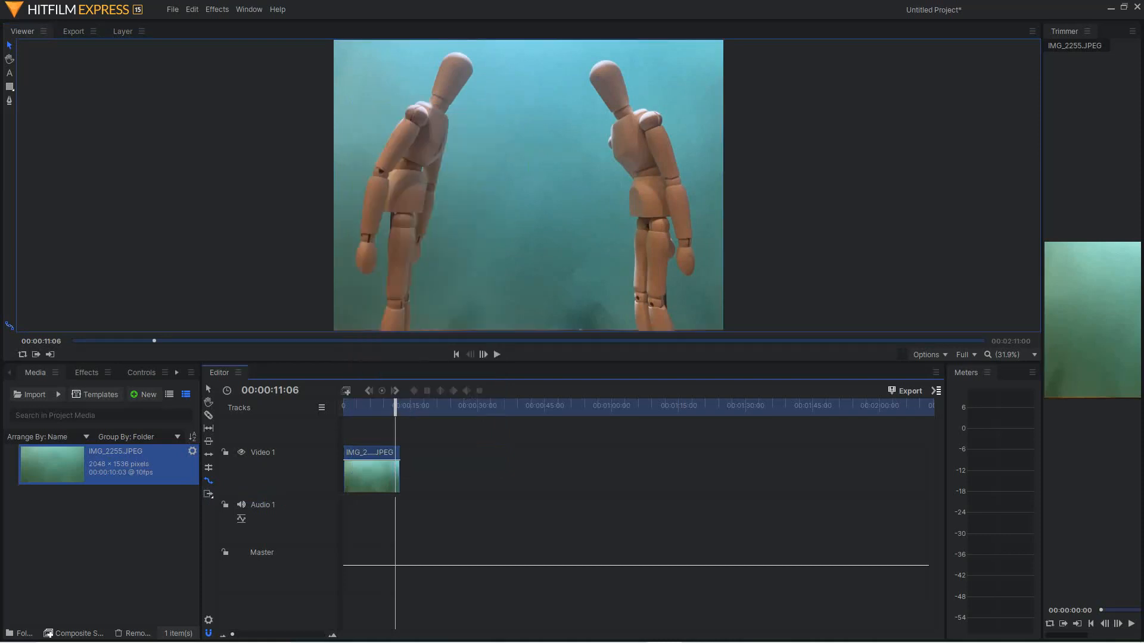
pyautogui.moveTo(394, 406); pyautogui.dragTo(391, 406)
pyautogui.hotkey('ctrl', 'z')
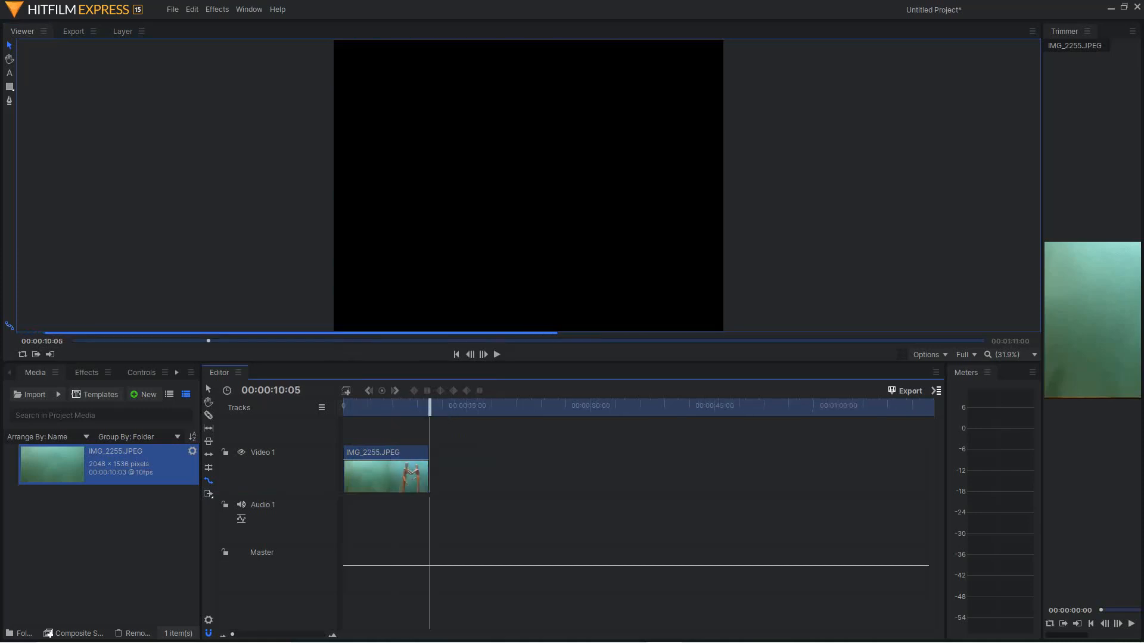
# - Slice the clip on Video 1 at 00:00:07:04
pyautogui.moveTo(428, 405); pyautogui.dragTo(404, 405)
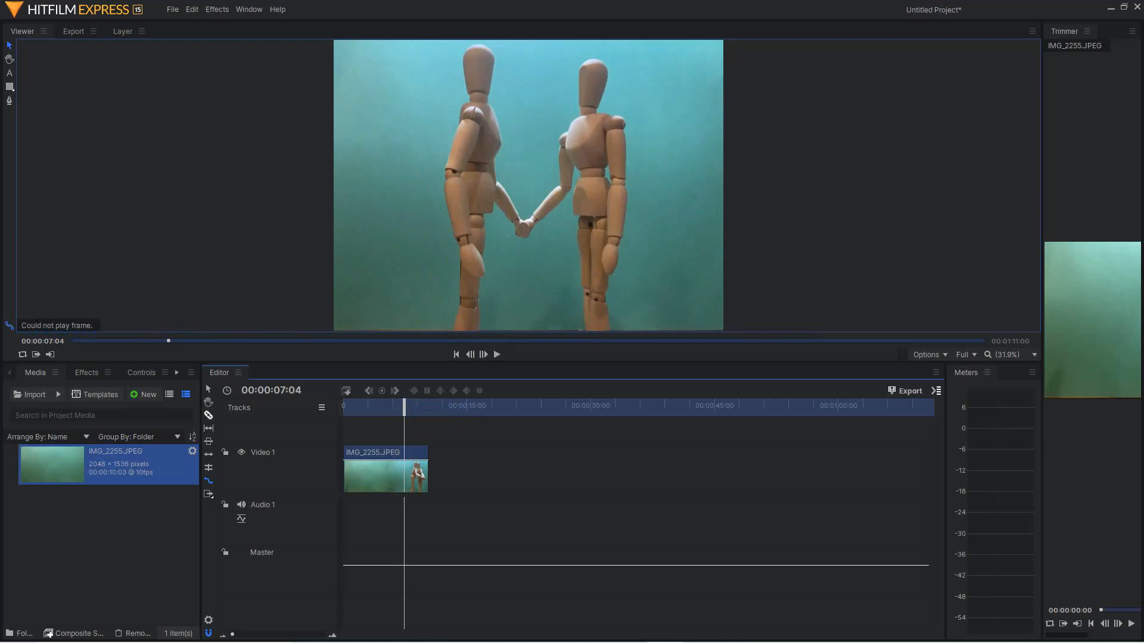
pyautogui.click(209, 415)
pyautogui.click(404, 471)
# - Rate-stretch the piece after the cut shorter so that it ends at about 9 seconds, and return to the start
pyautogui.click(416, 474)
pyautogui.moveTo(416, 474); pyautogui.dragTo(416, 474)
pyautogui.press('Home')
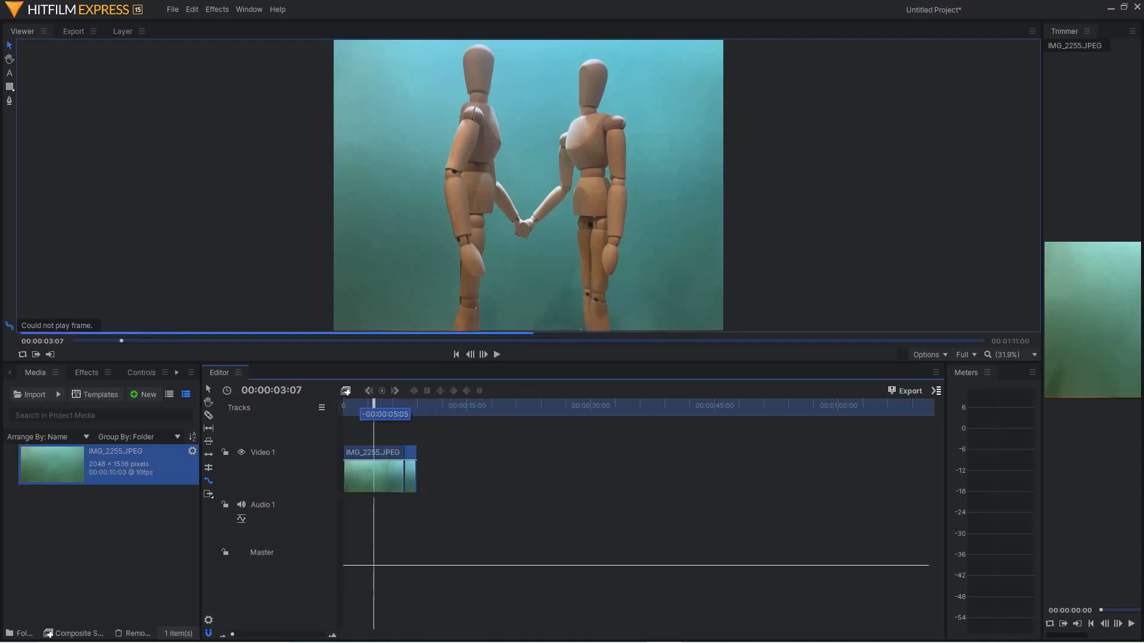
# - Play the timeline past the cut to review the sped-up second piece
pyautogui.press('space')
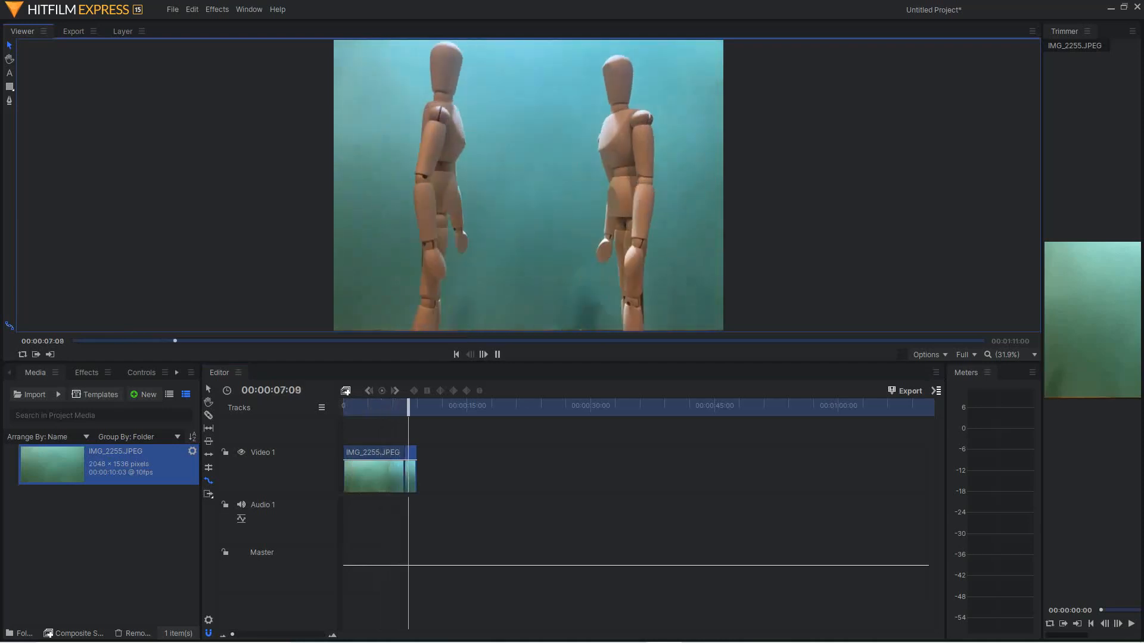
pyautogui.press('space')
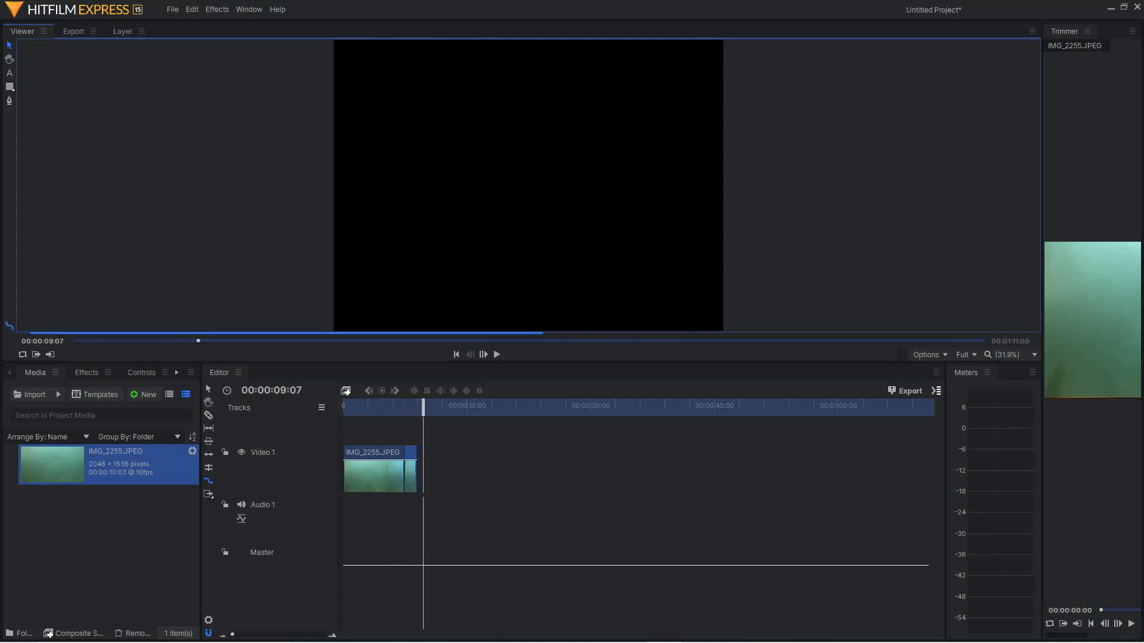
# - Try rate-stretching the second piece to end at about 8 seconds, play it from the start, and undo the stretch
pyautogui.moveTo(411, 474); pyautogui.dragTo(410, 468)
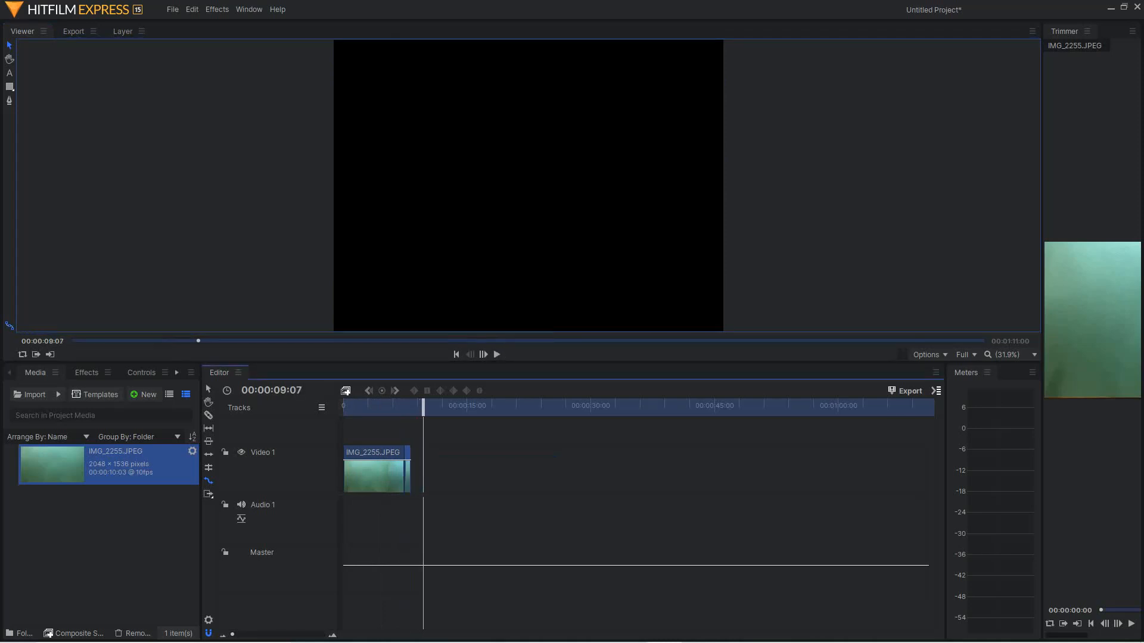
pyautogui.click(457, 354)
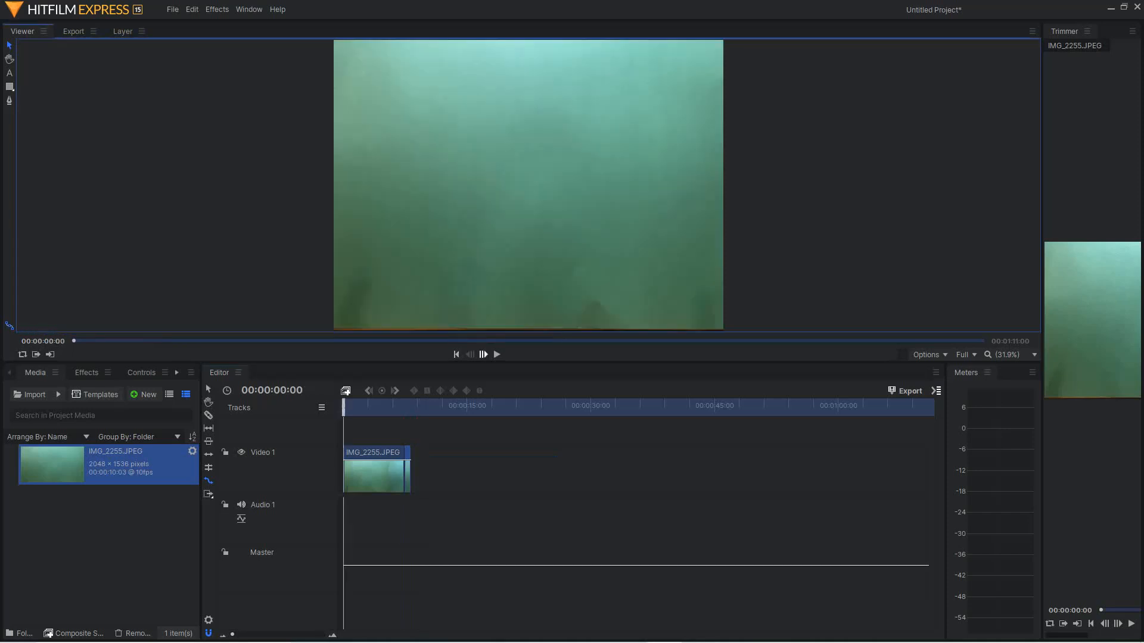
pyautogui.click(497, 354)
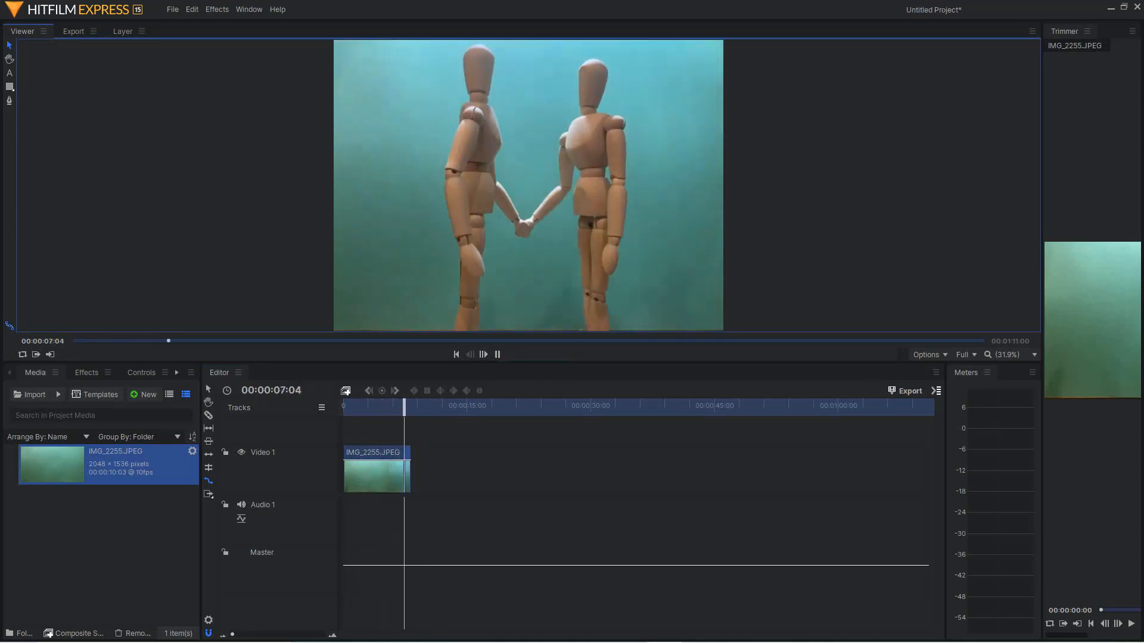
pyautogui.press('space')
pyautogui.hotkey('ctrl', 'z')
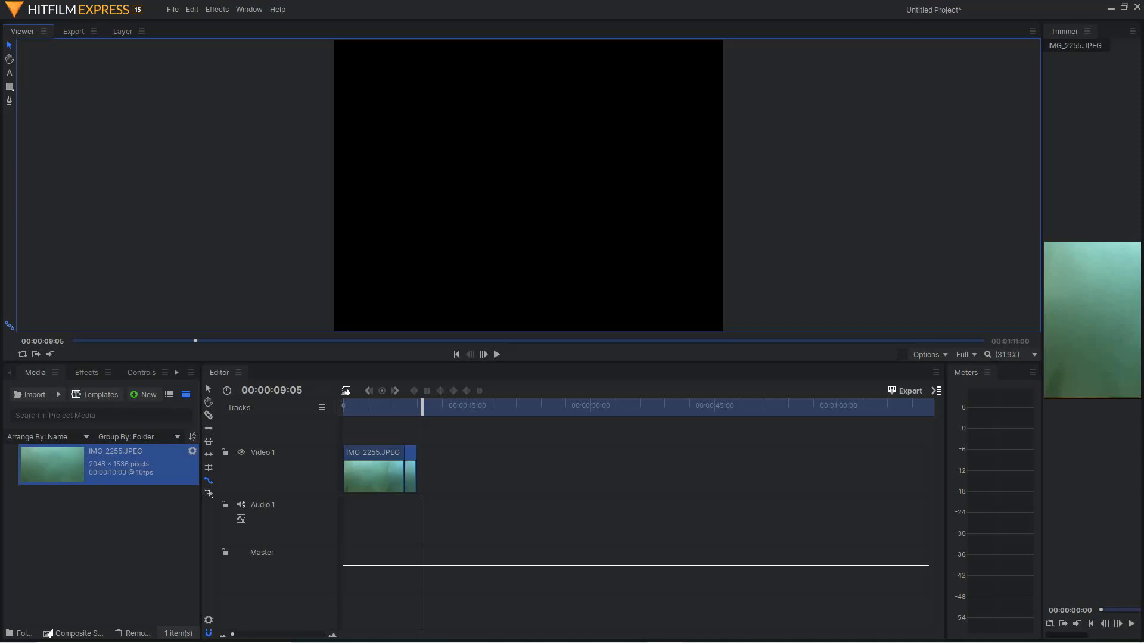
# - Rate-stretch the second piece slightly shorter so that it ends at about 00:00:08:06, and play across the cut
pyautogui.moveTo(232, 635); pyautogui.dragTo(303, 634)
pyautogui.moveTo(613, 471); pyautogui.dragTo(604, 471)
pyautogui.click(518, 407)
pyautogui.press('space')
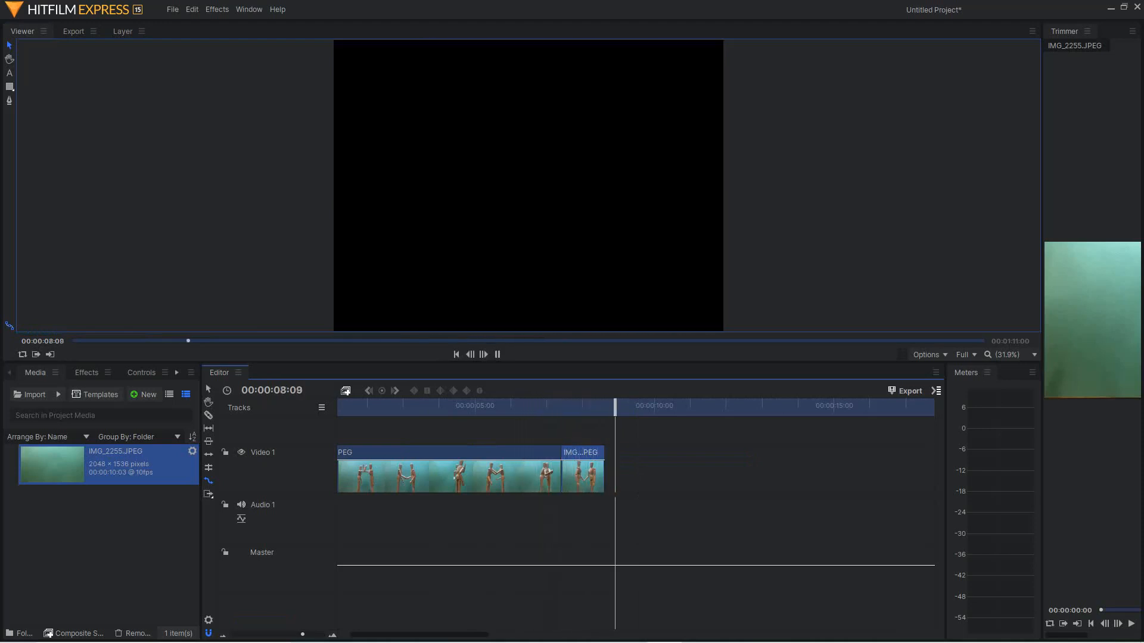
pyautogui.press('space')
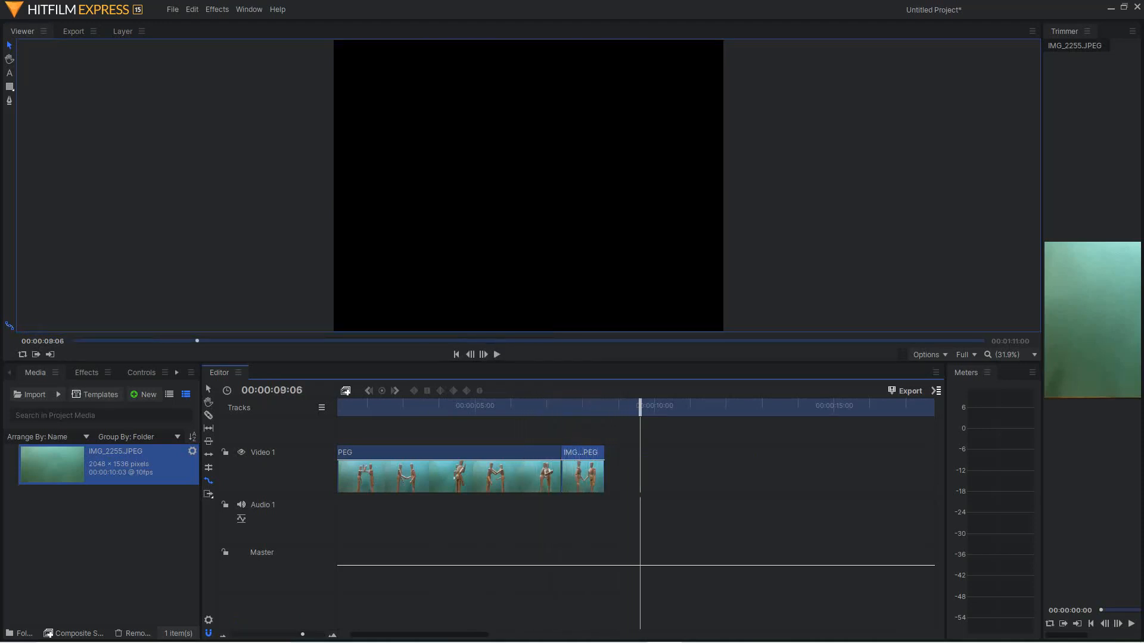
# - Slice the second piece on Video 1 near its end at 00:00:08:05
pyautogui.moveTo(640, 407); pyautogui.dragTo(600, 407)
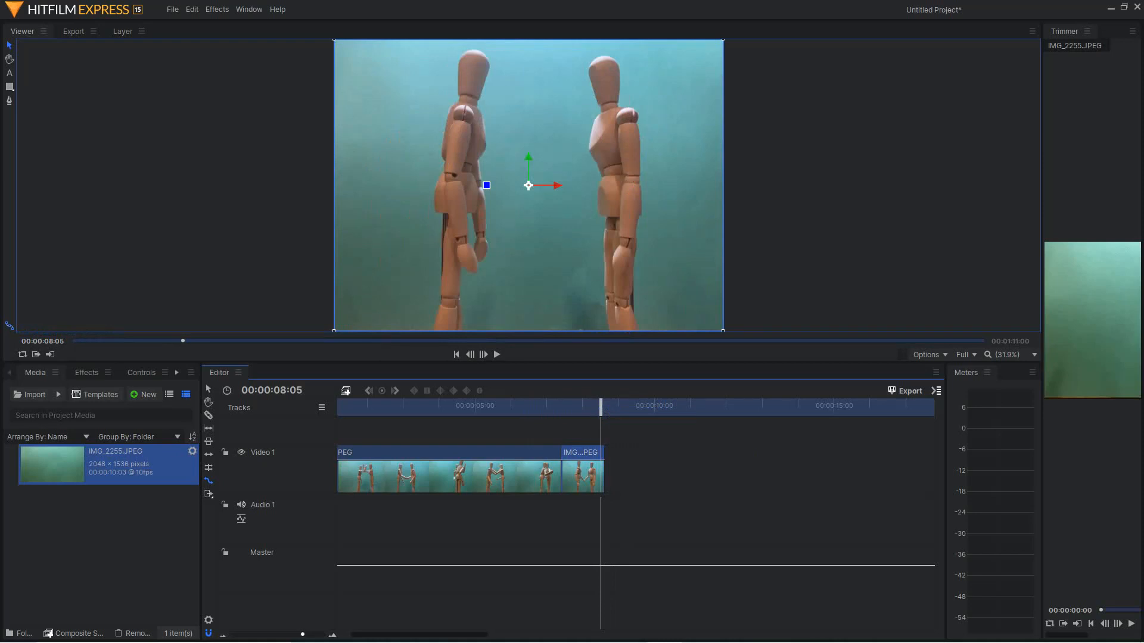
pyautogui.moveTo(302, 635); pyautogui.dragTo(321, 634)
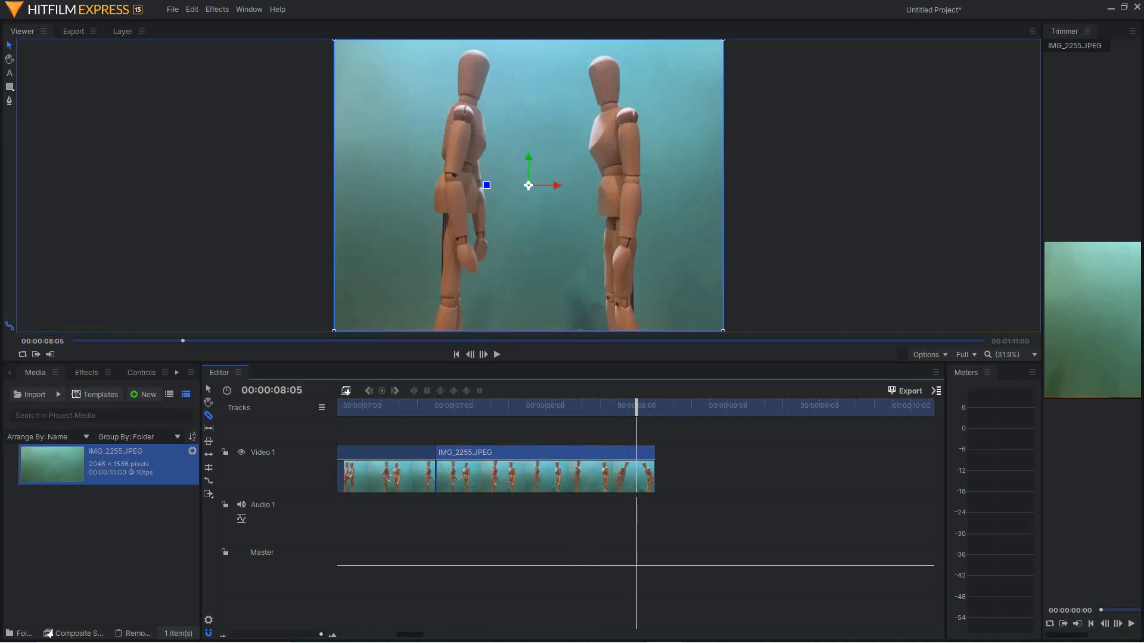
pyautogui.click(636, 476)
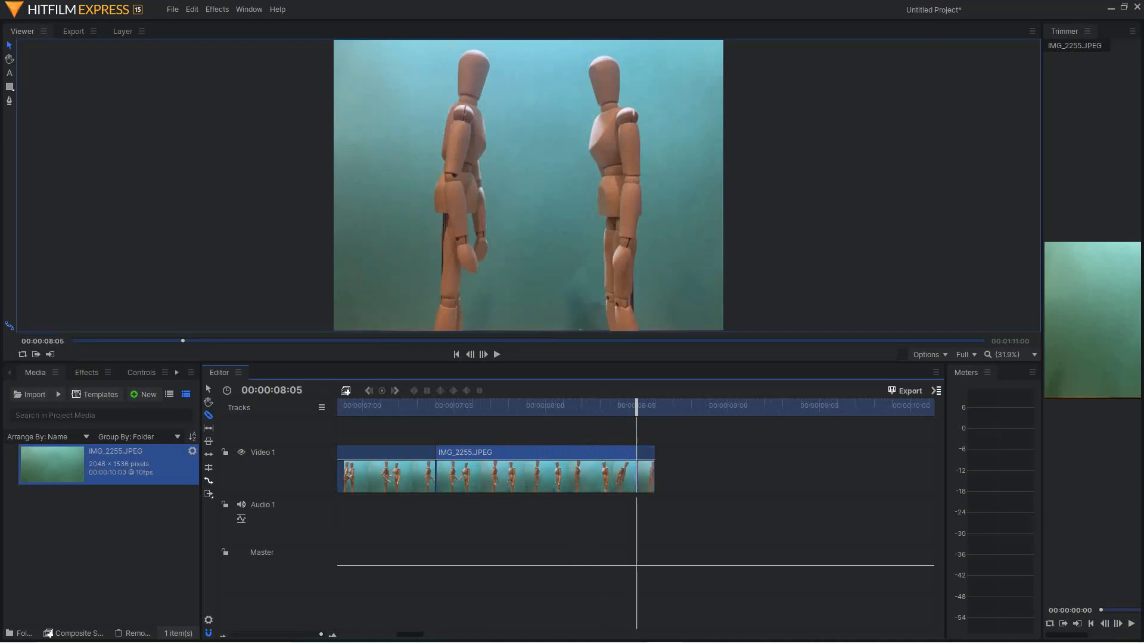
# - Rate-stretch the short last piece longer so that it ends at about 00:00:09:00, and play the timeline from the start
pyautogui.moveTo(654, 477); pyautogui.dragTo(727, 476)
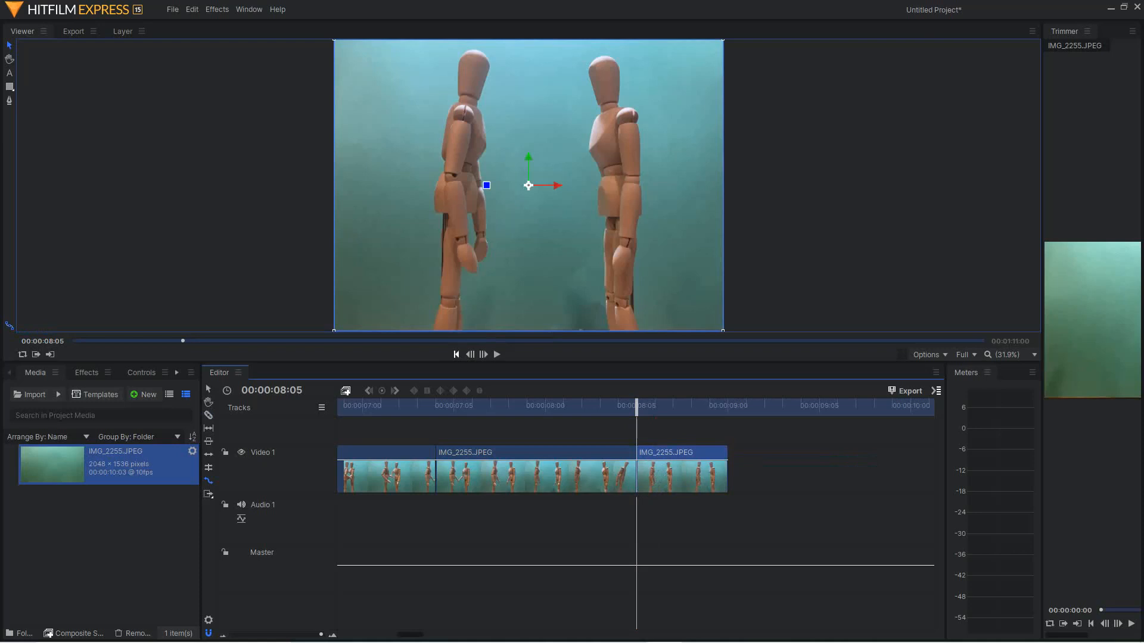
pyautogui.press('Home')
pyautogui.press('space')
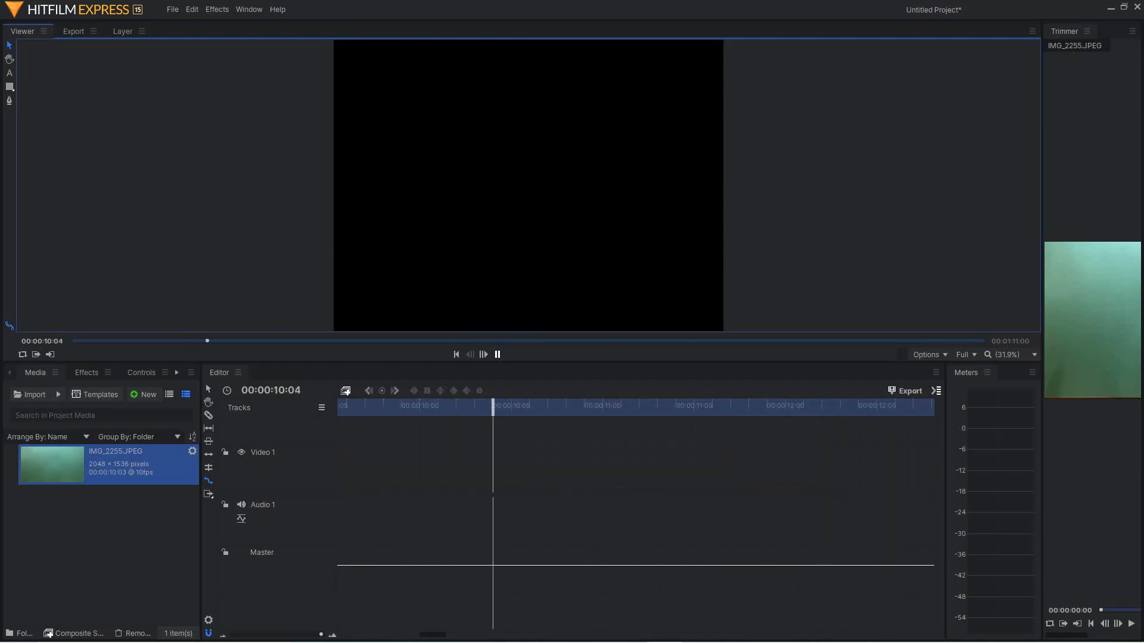
# - Rate-stretch the last piece out to about 00:00:10:05 and play the section around its cut
pyautogui.click(433, 635)
pyautogui.moveTo(433, 635); pyautogui.dragTo(415, 635)
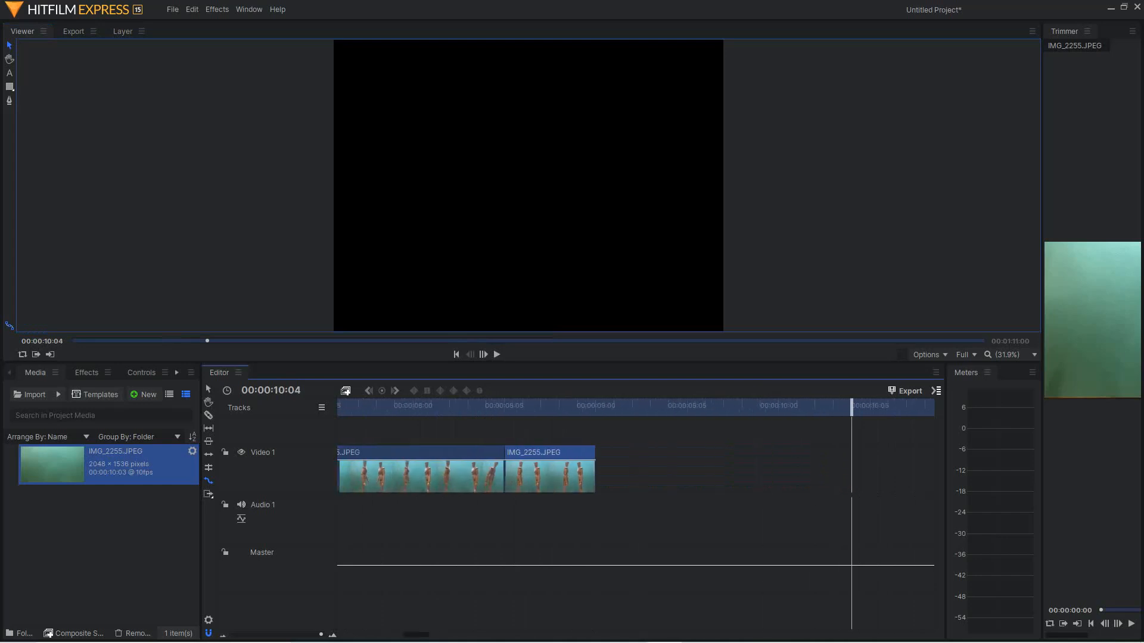
pyautogui.moveTo(593, 471); pyautogui.dragTo(870, 471)
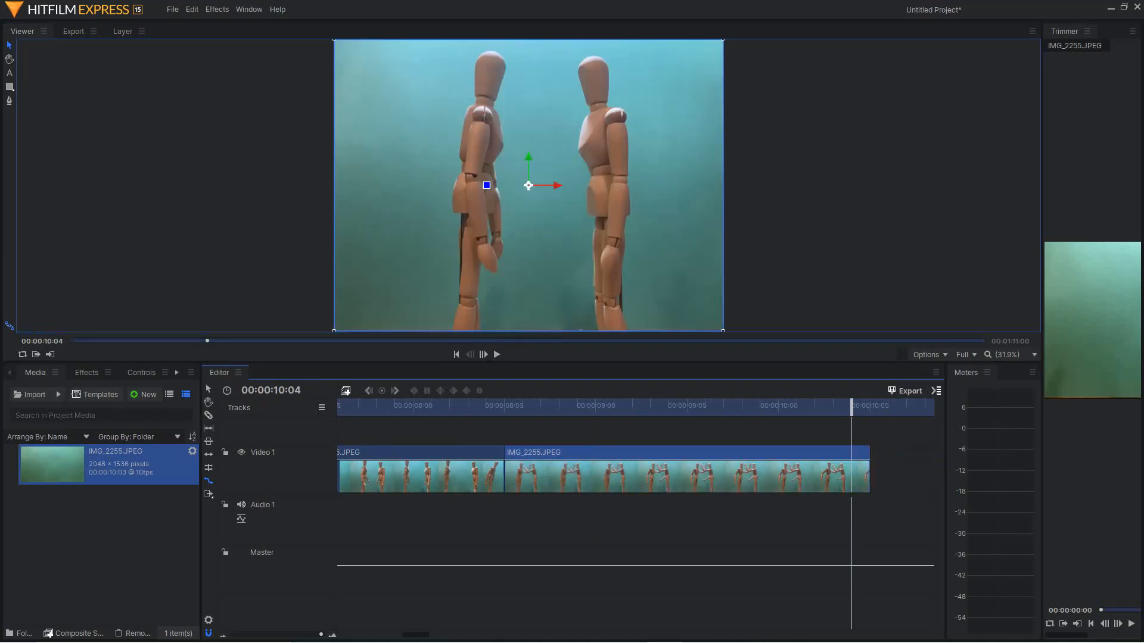
pyautogui.click(450, 407)
pyautogui.press('space')
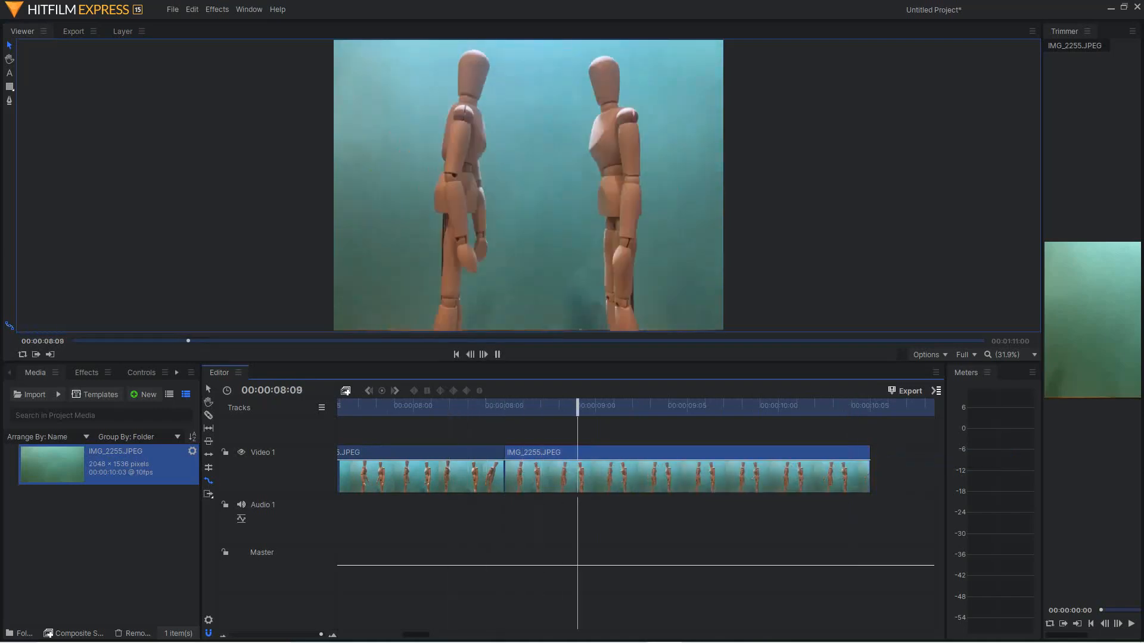
pyautogui.press('space')
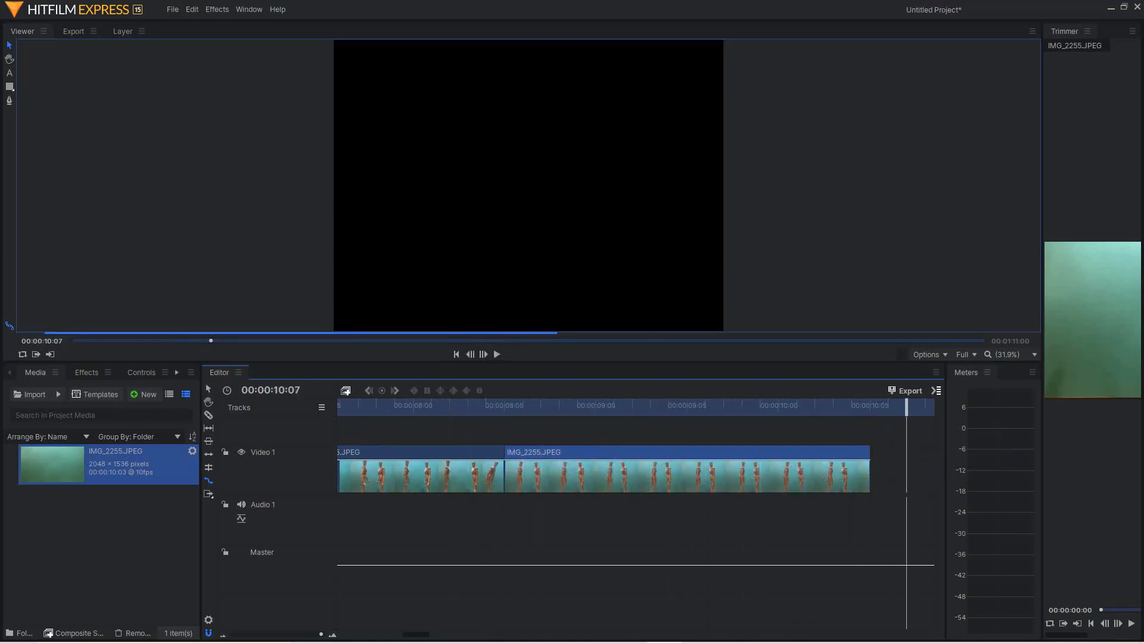
# - Play the whole edited timeline from the start to review the speed changes across the three pieces
pyautogui.press('Home')
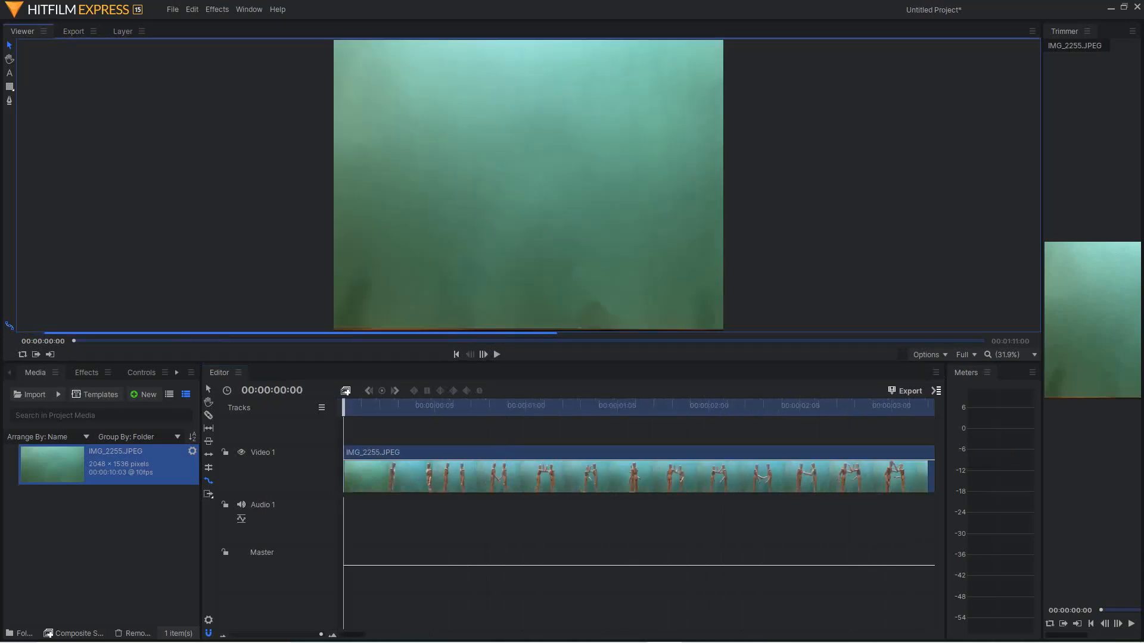
pyautogui.press('space')
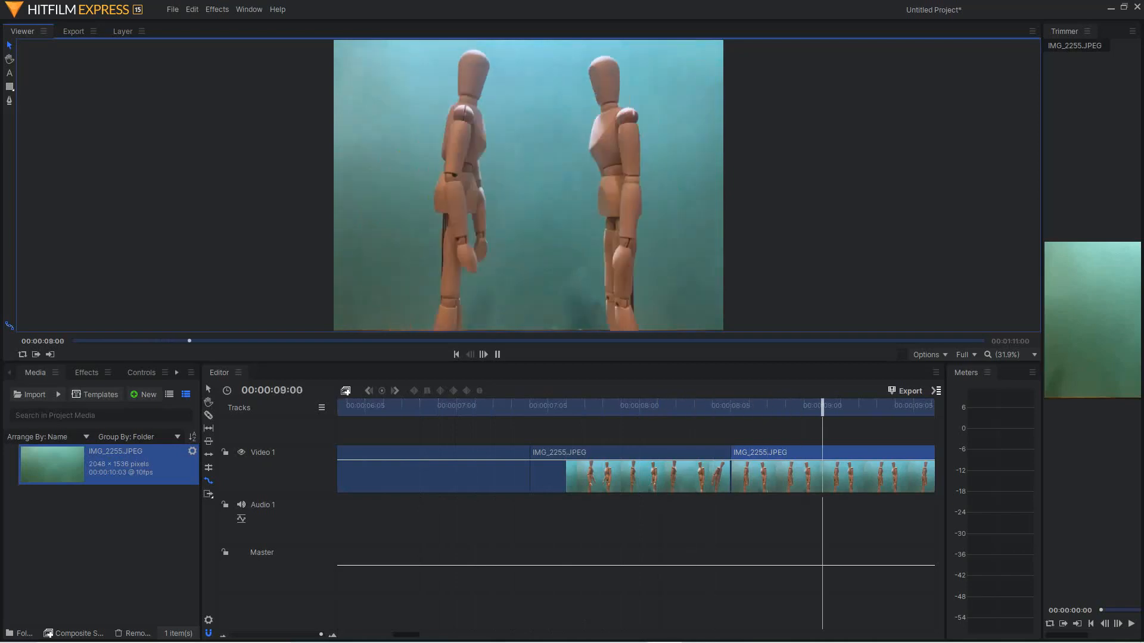
pyautogui.press('space')
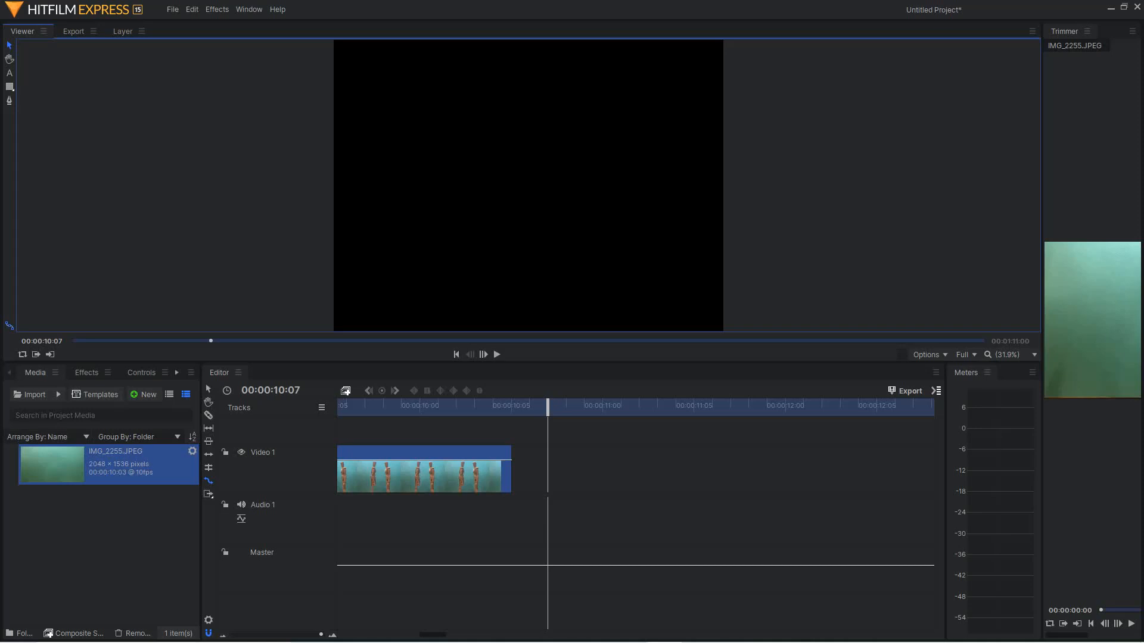
pyautogui.rightClick(364, 473)
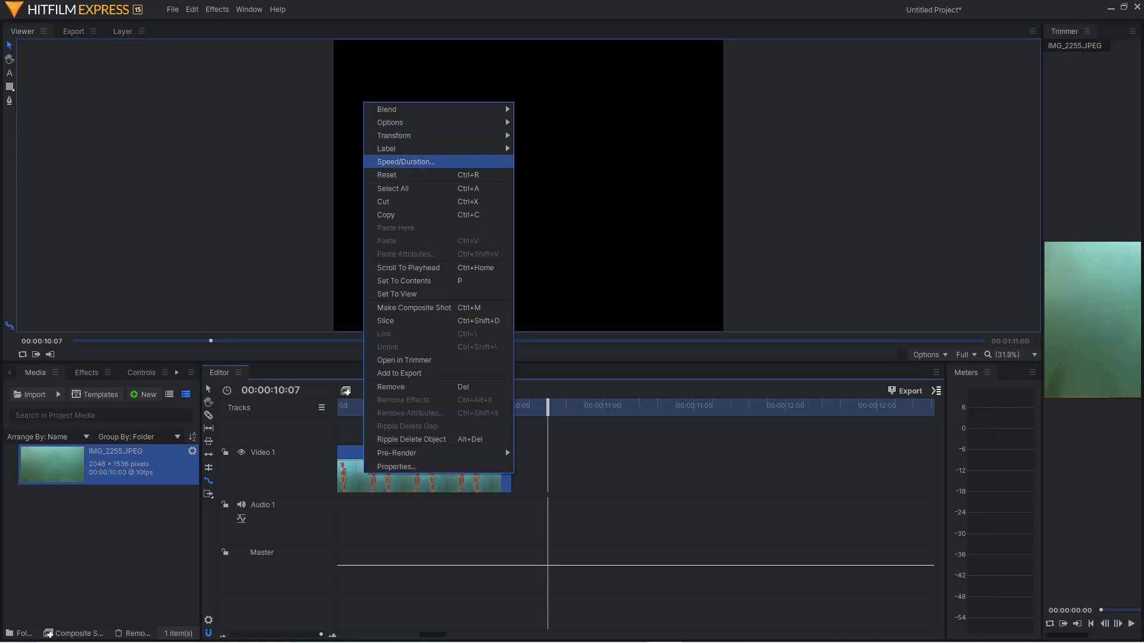
pyautogui.press('Escape')
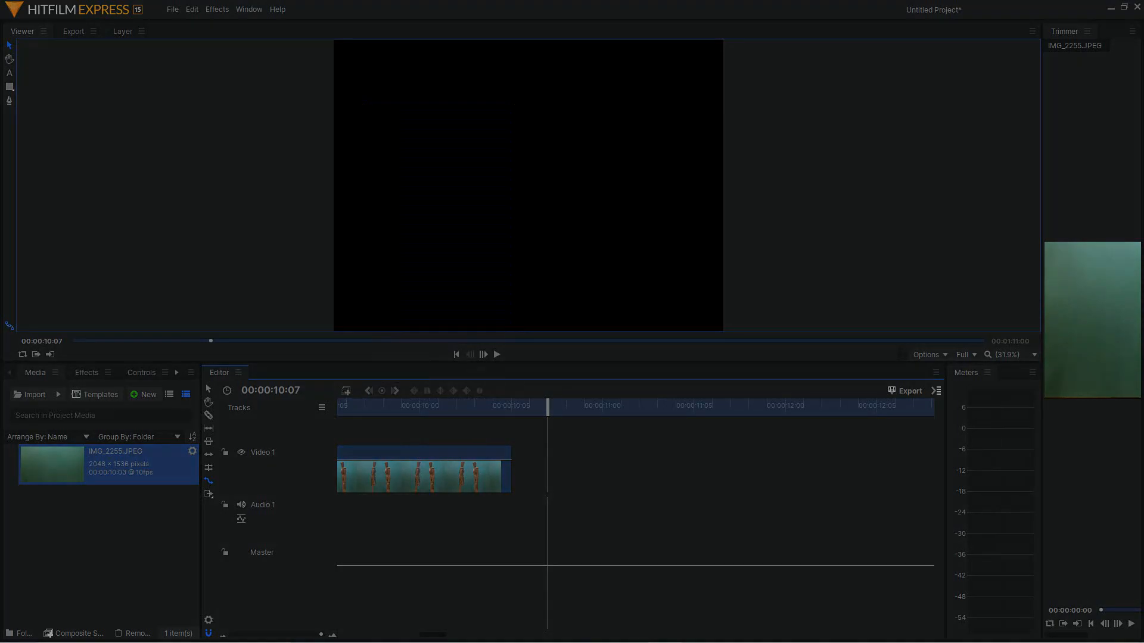